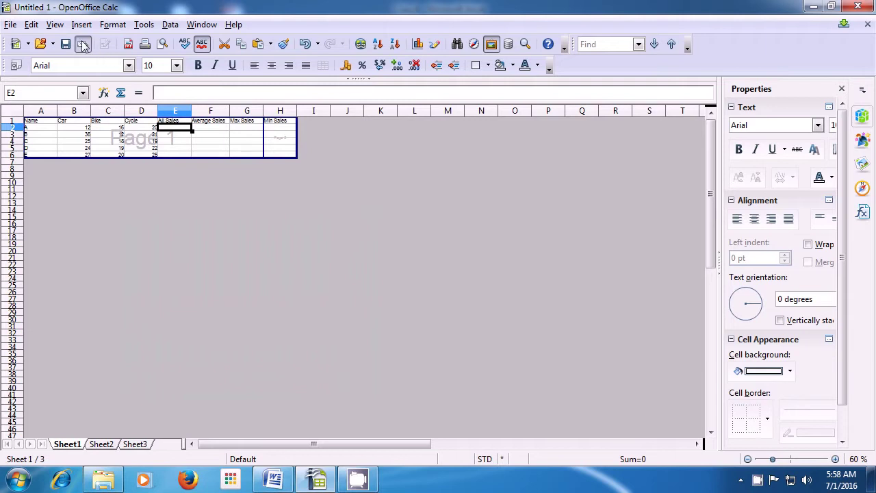
- Switch Sheet1 from page break preview to normal view
left_click(55, 26)
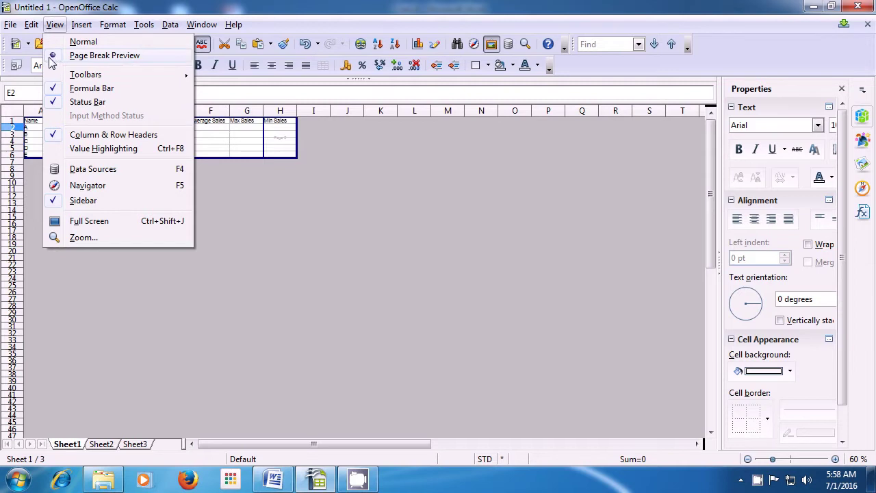
left_click(82, 42)
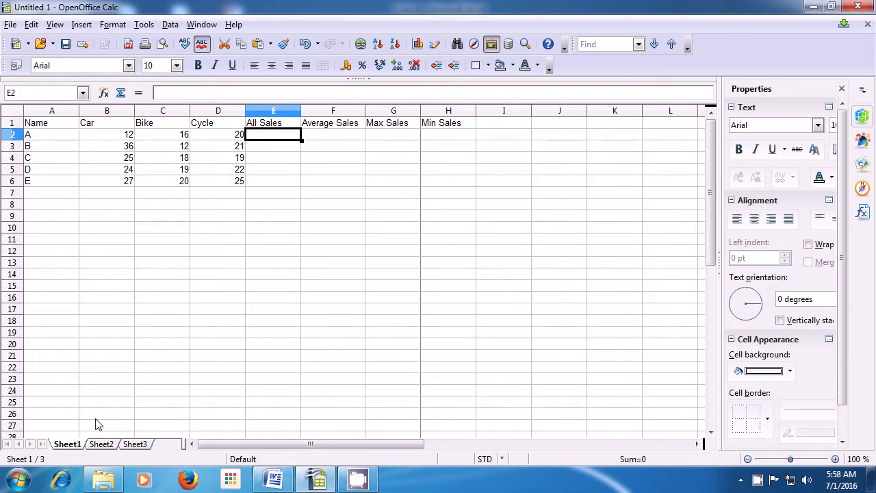
- Look at Sheet2 and Sheet3, and return to Sheet1
left_click(101, 445)
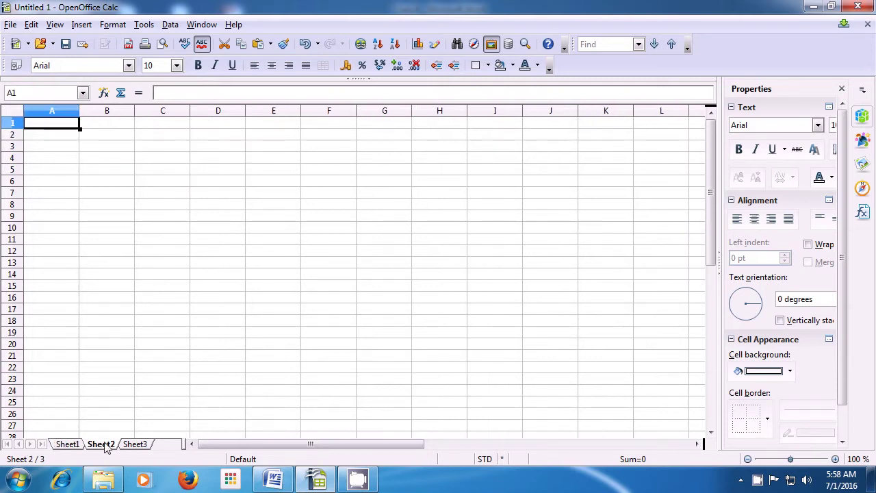
left_click(135, 445)
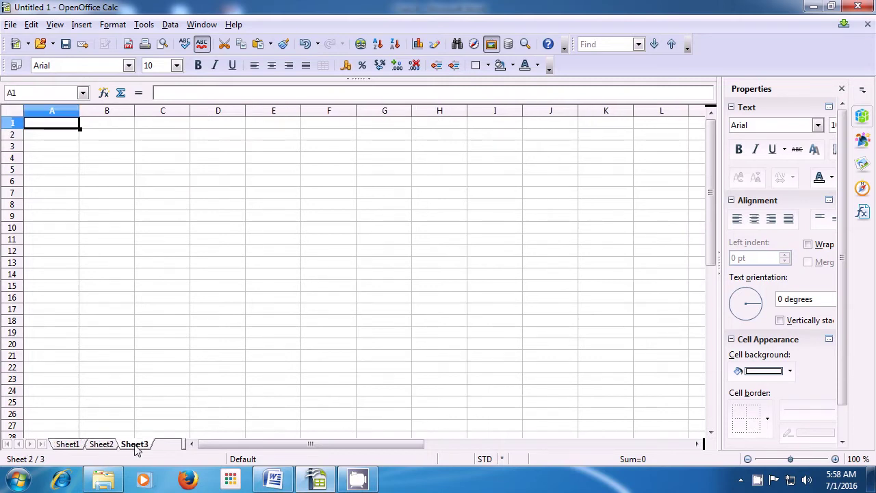
left_click(72, 452)
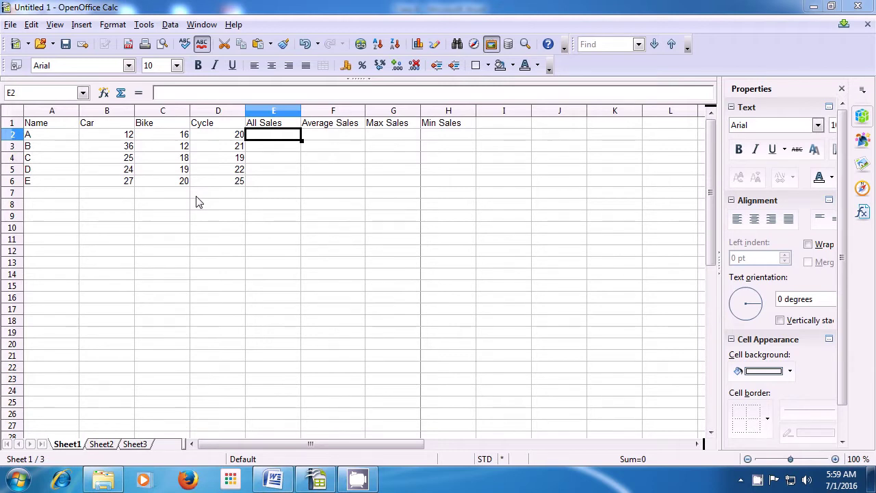
- Hide the Find toolbar and the Formatting toolbar
left_click(54, 26)
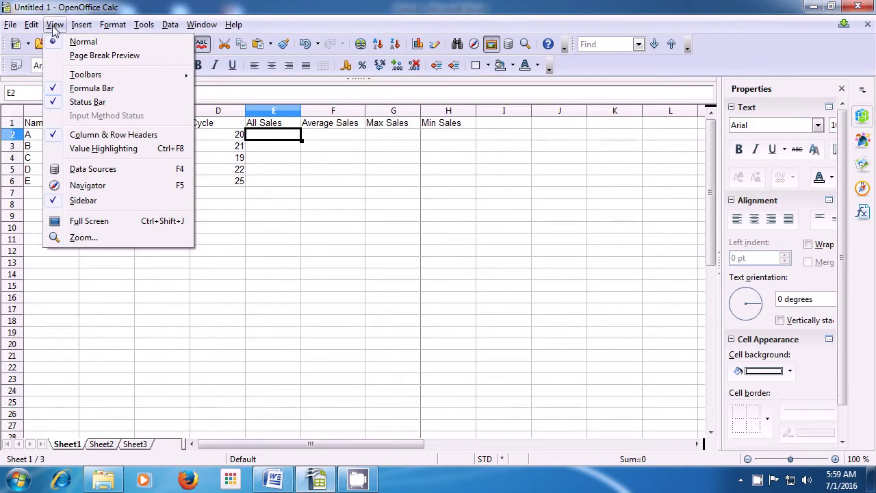
mouse_move(92, 78)
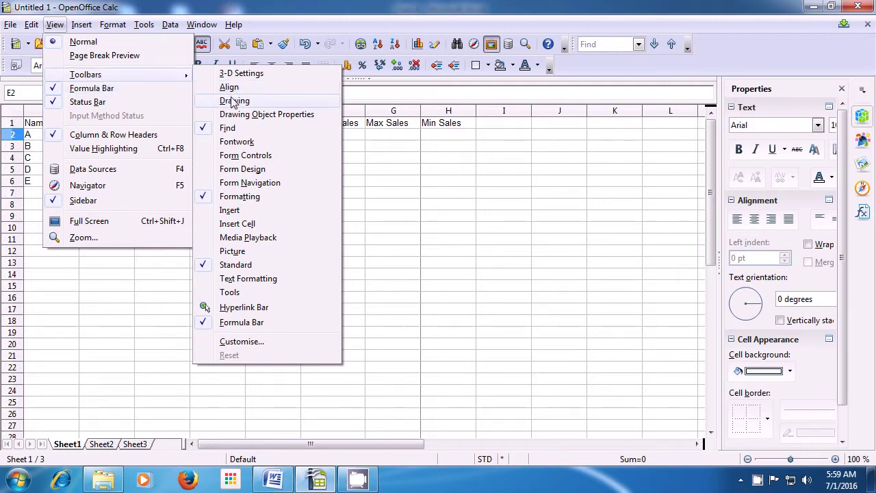
left_click(208, 133)
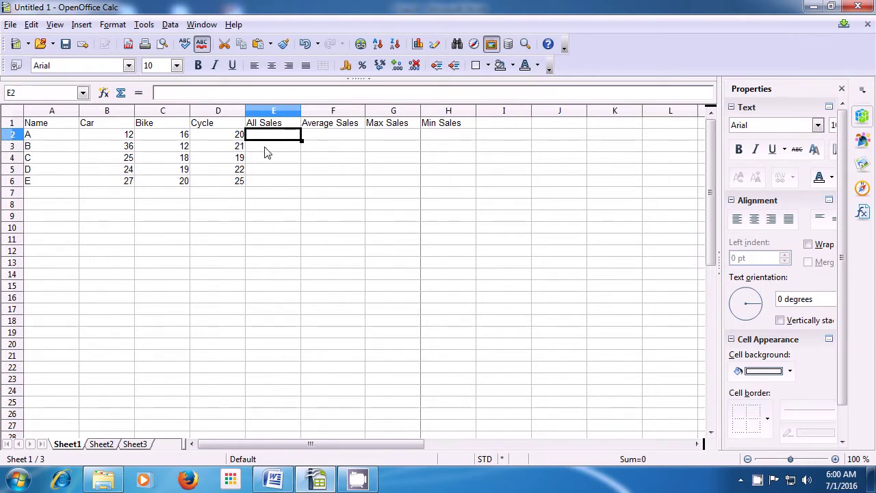
left_click(54, 25)
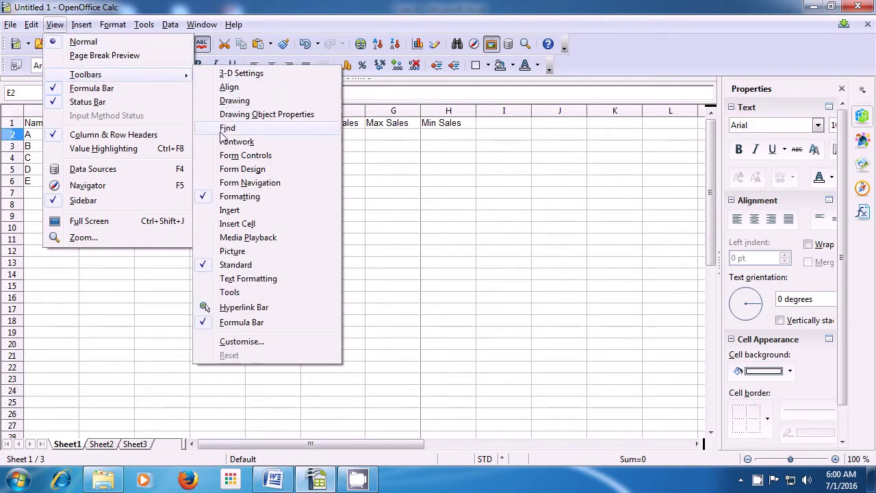
left_click(214, 199)
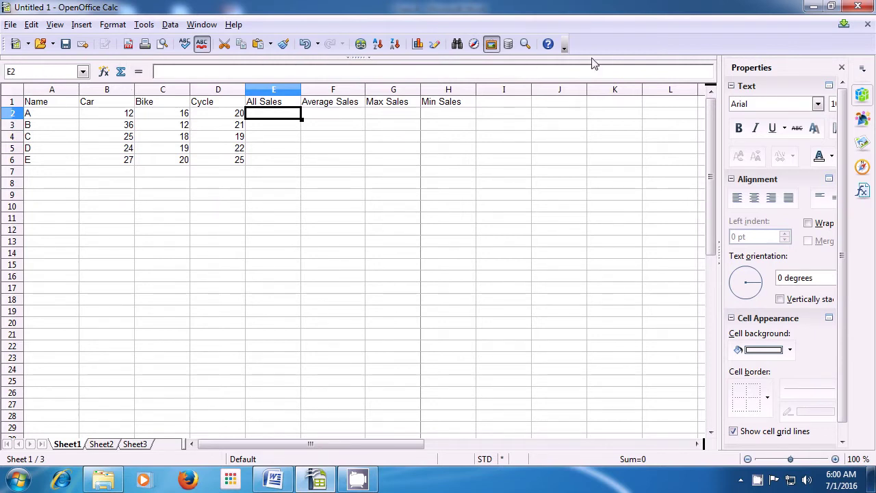
- Hide the Standard toolbar and the Formula Bar
left_click(55, 24)
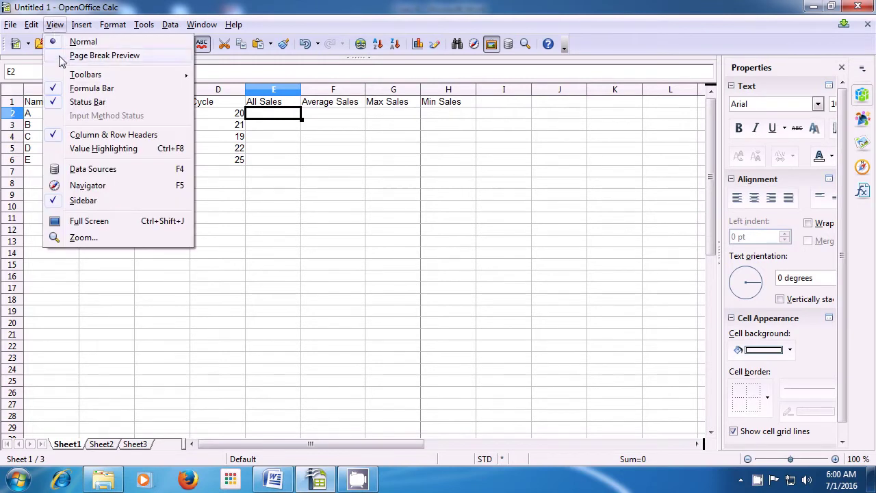
mouse_move(123, 77)
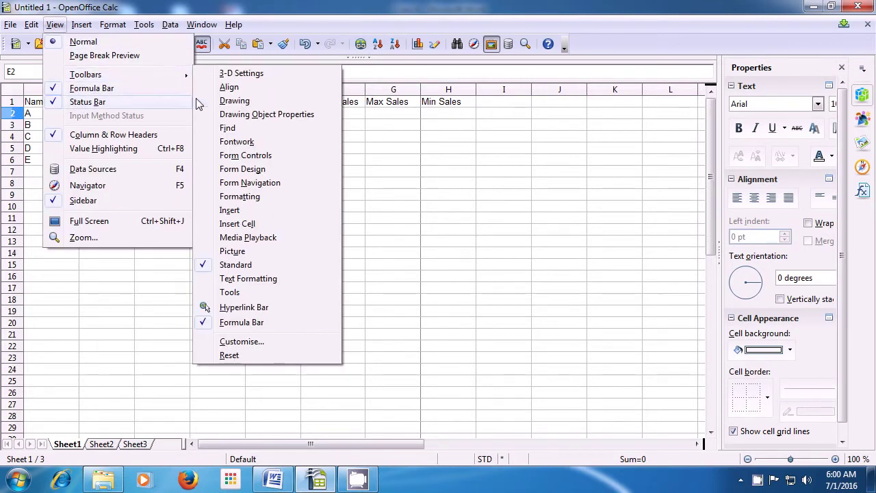
left_click(212, 267)
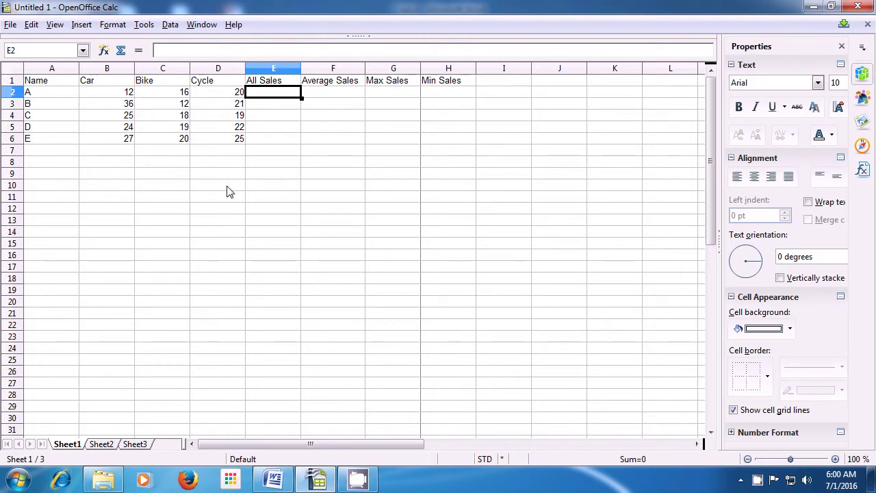
left_click(54, 27)
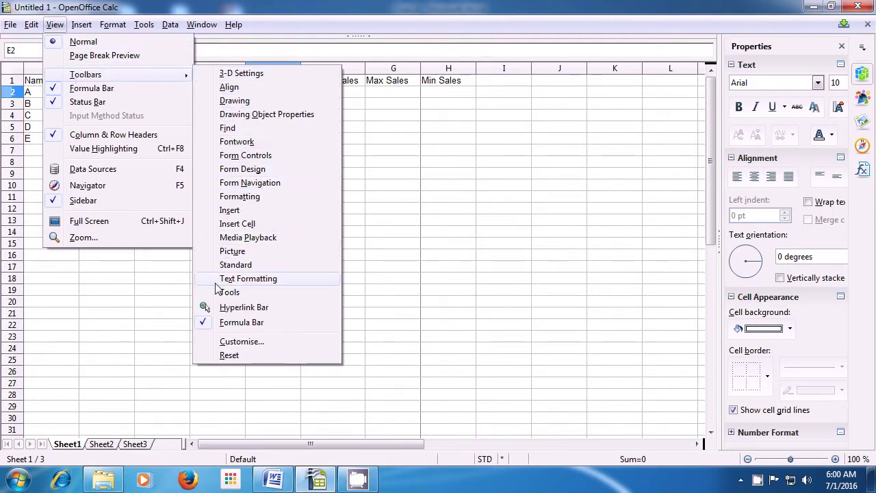
left_click(231, 327)
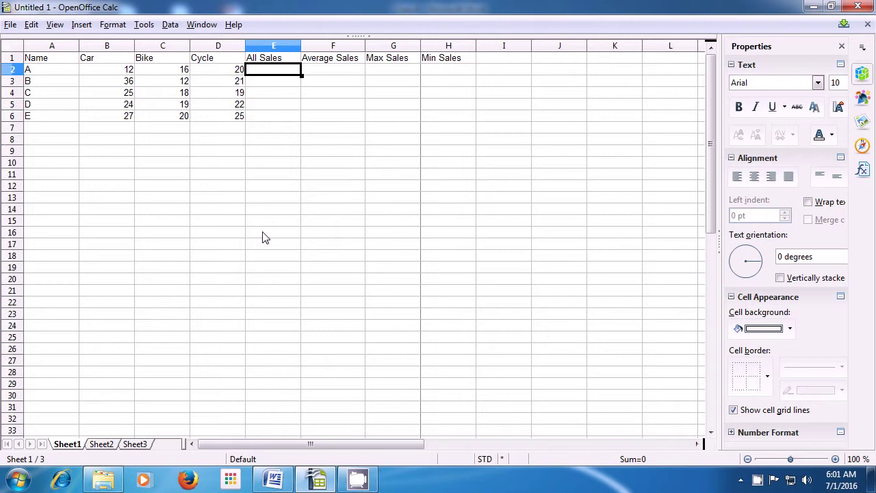
- Show the Formatting toolbar again
left_click(54, 24)
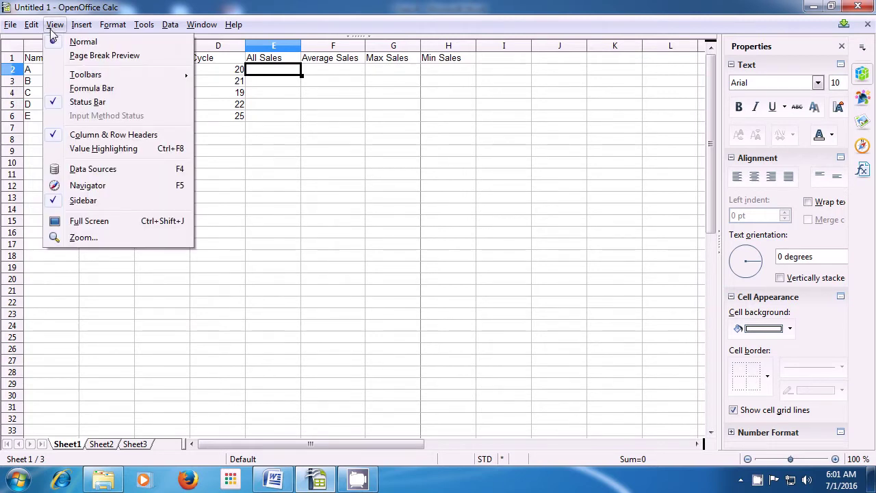
mouse_move(101, 80)
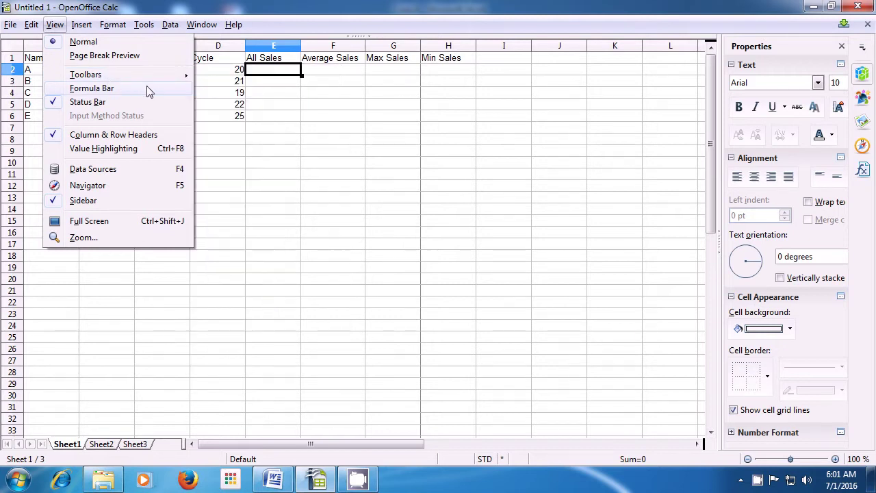
mouse_move(177, 74)
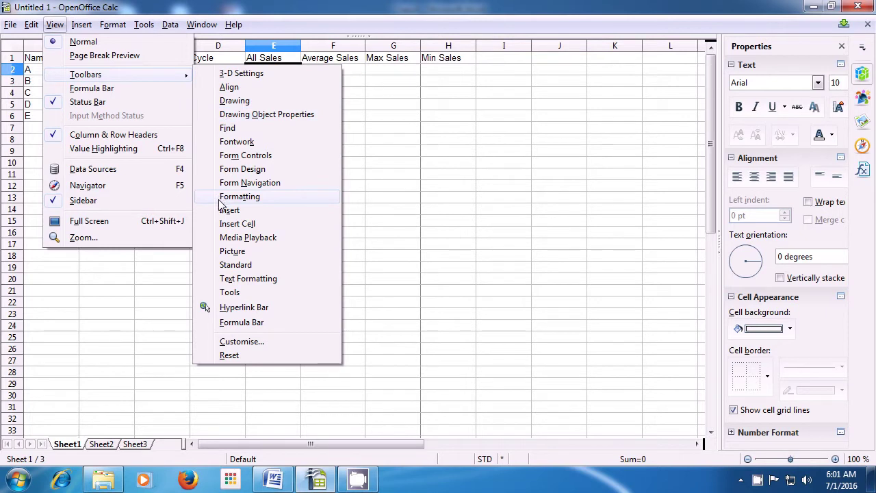
left_click(240, 196)
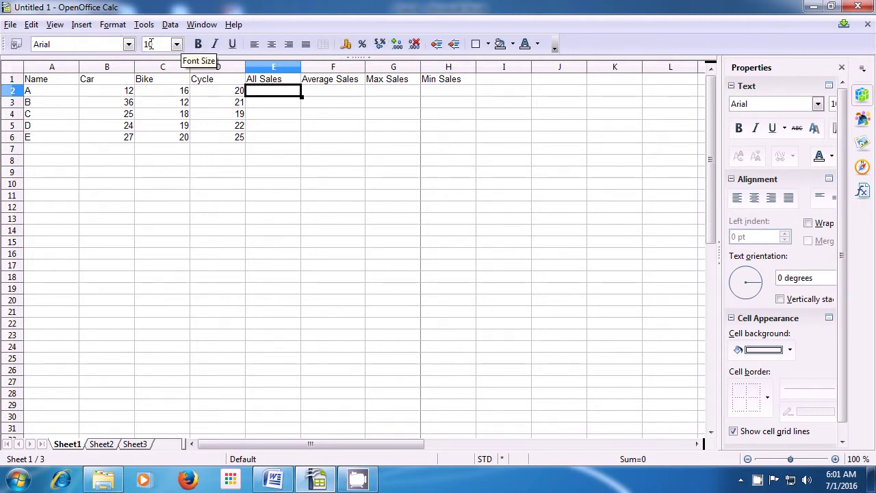
- Show the Standard toolbar again and place the Formatting toolbar in the row below it
left_click(55, 28)
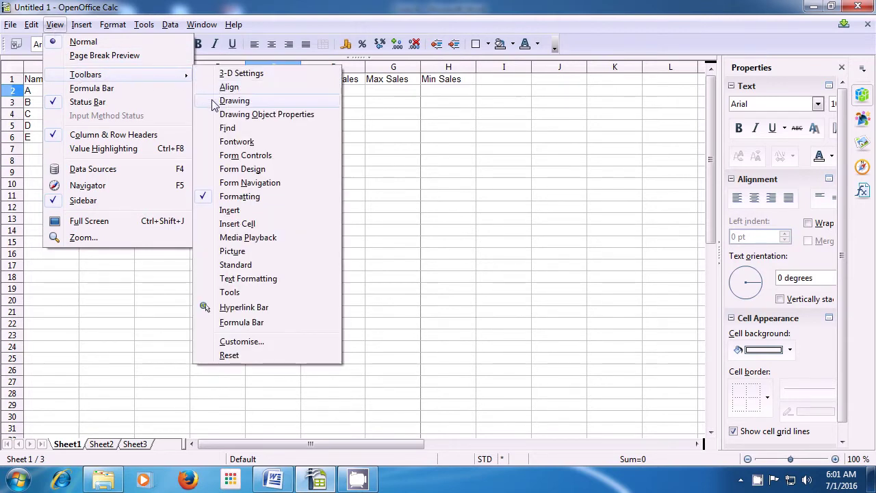
left_click(233, 270)
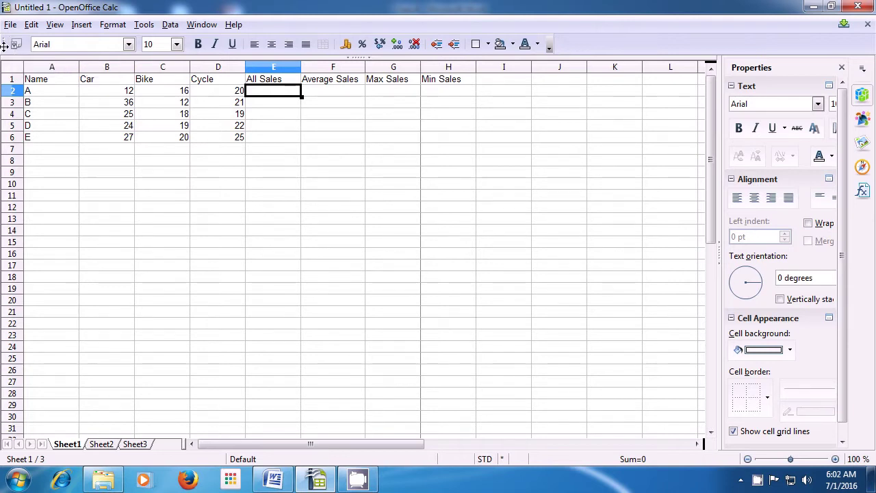
left_click_drag(4, 46, 4, 58)
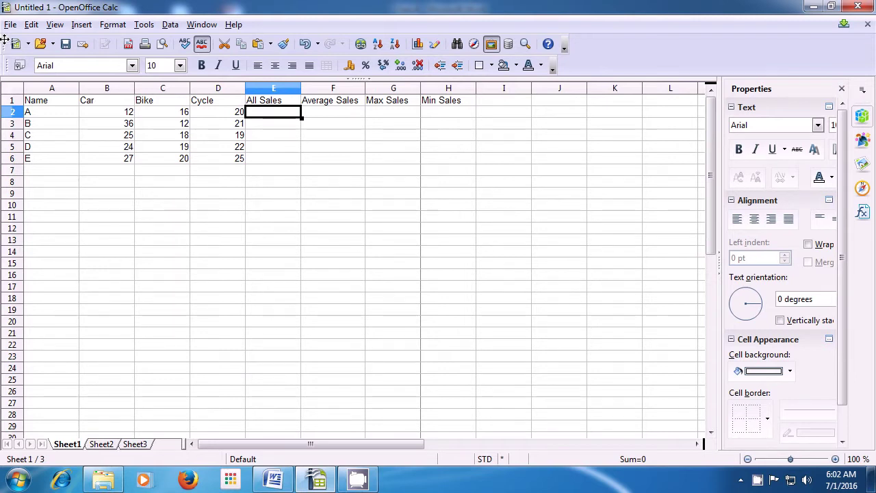
- Show the Formula Bar and try to show the Find toolbar
left_click(54, 25)
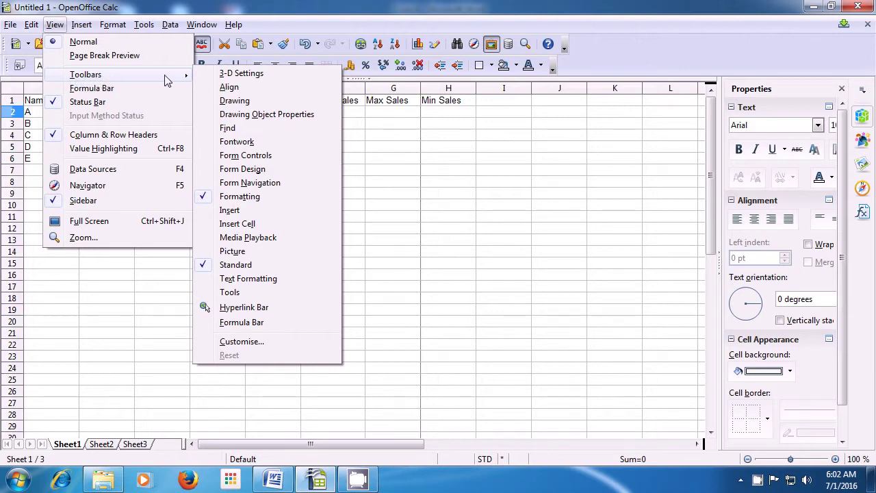
left_click(226, 328)
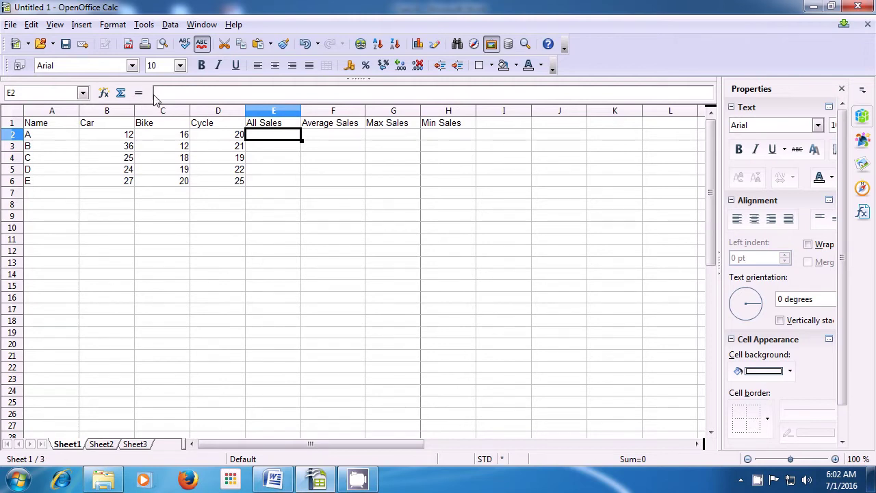
left_click(55, 24)
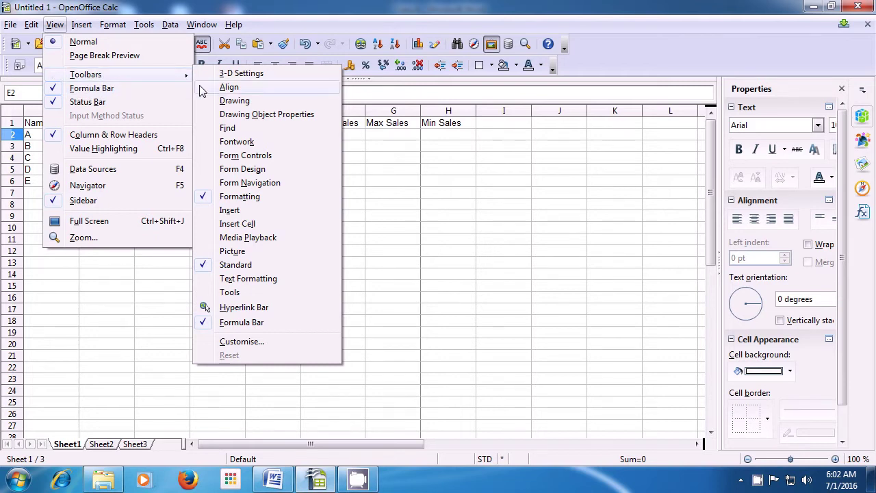
left_click(233, 130)
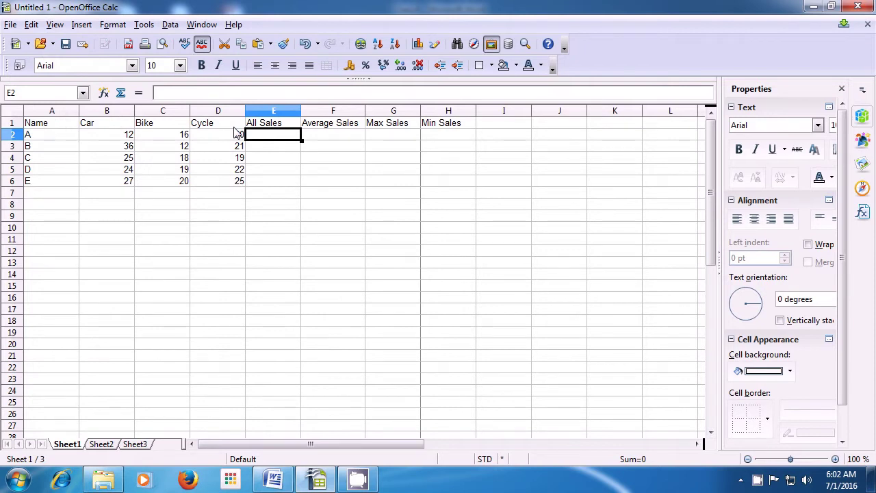
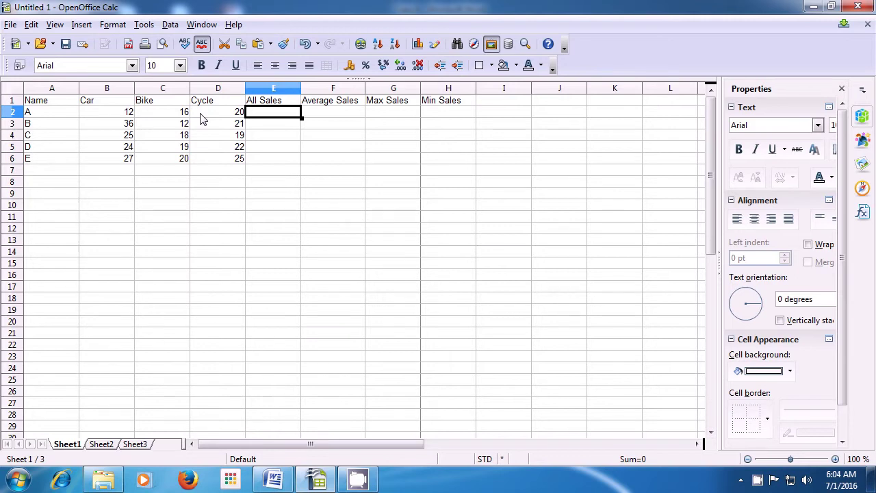
- Display the Formula Bar again and turn on value highlighting for the sheet
left_click(55, 26)
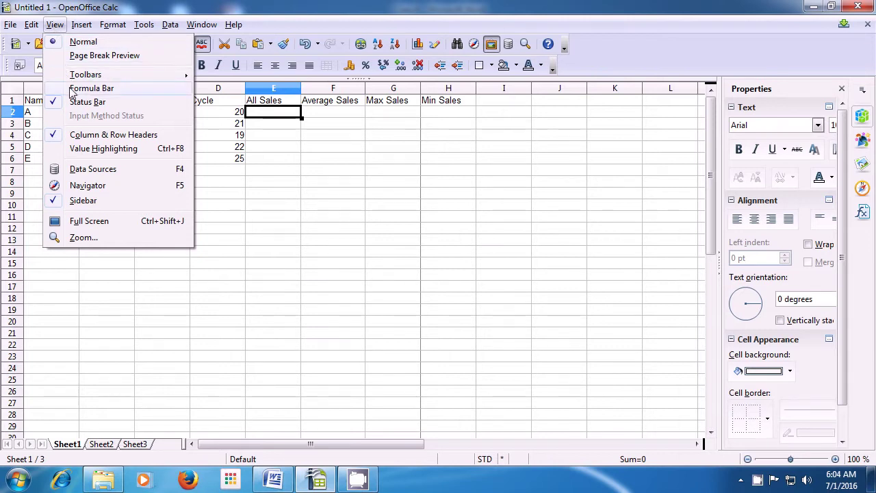
left_click(91, 88)
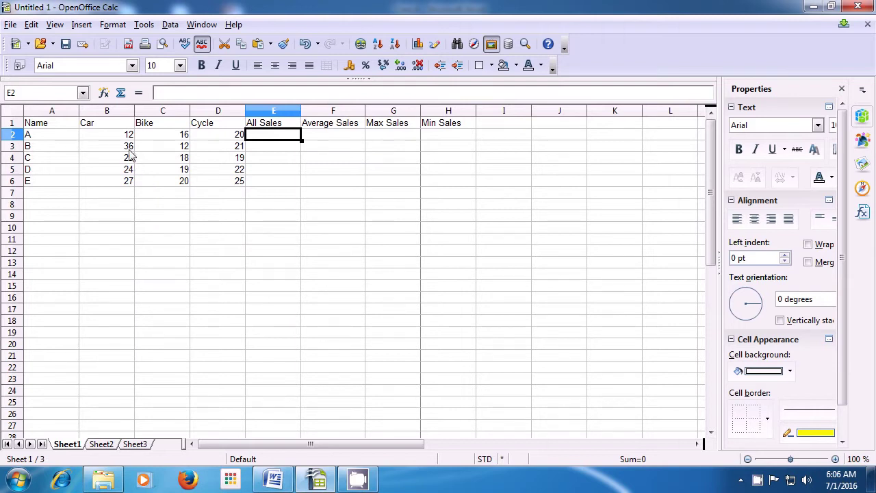
left_click(55, 27)
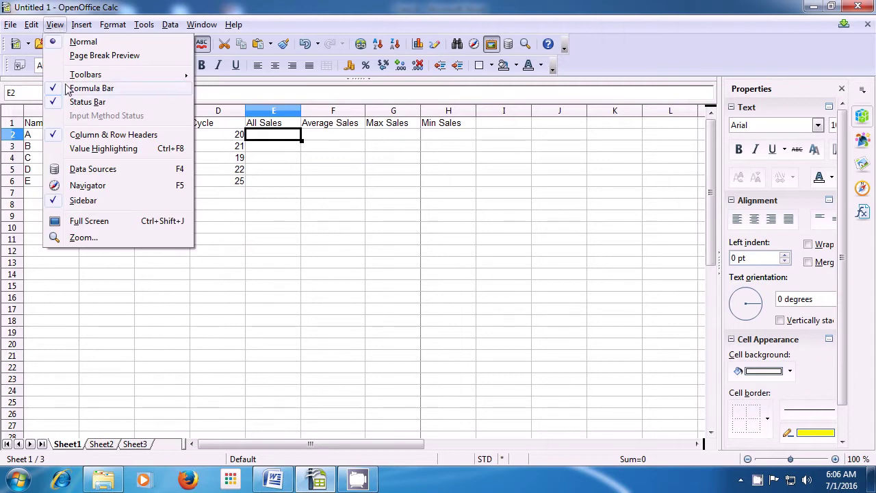
left_click(73, 151)
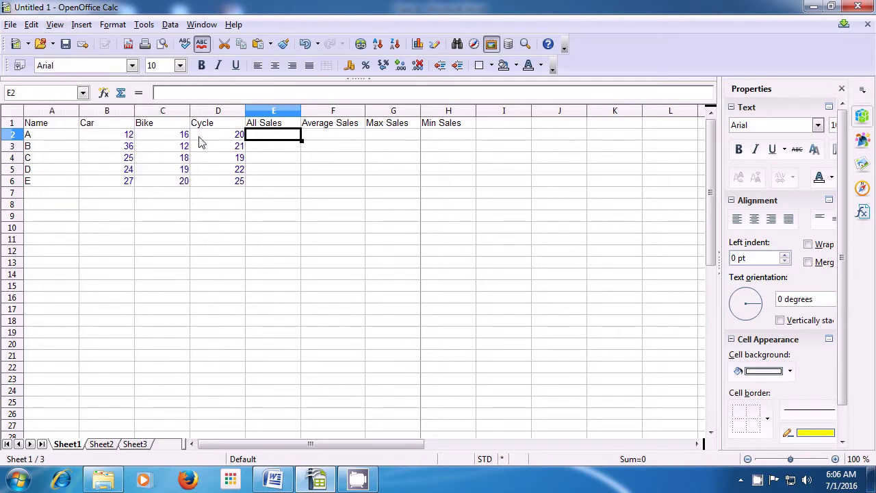
- Add a row below E for name F with Car 28, Bike 29 and Cycle 30
left_click(126, 199)
left_click(52, 199)
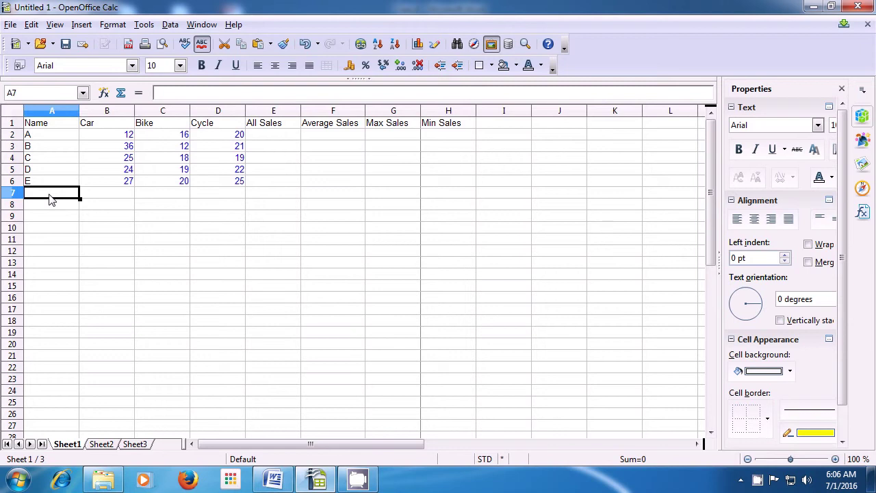
type("F")
key("Tab")
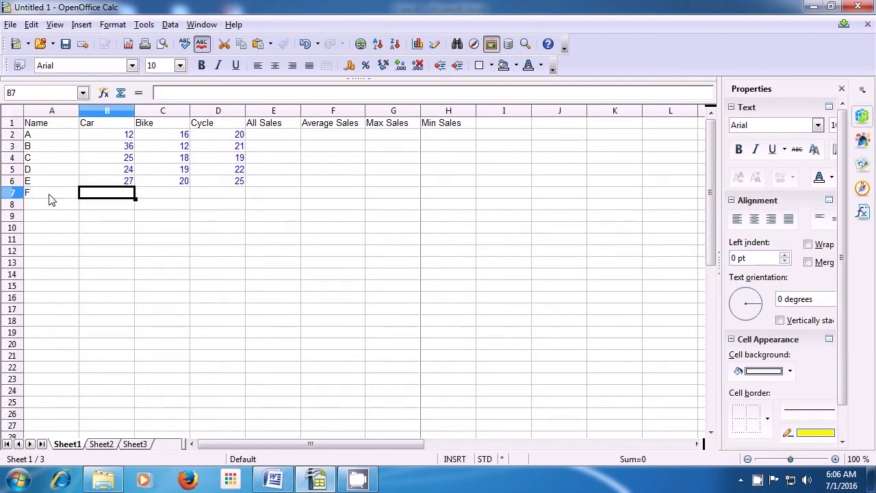
type("28")
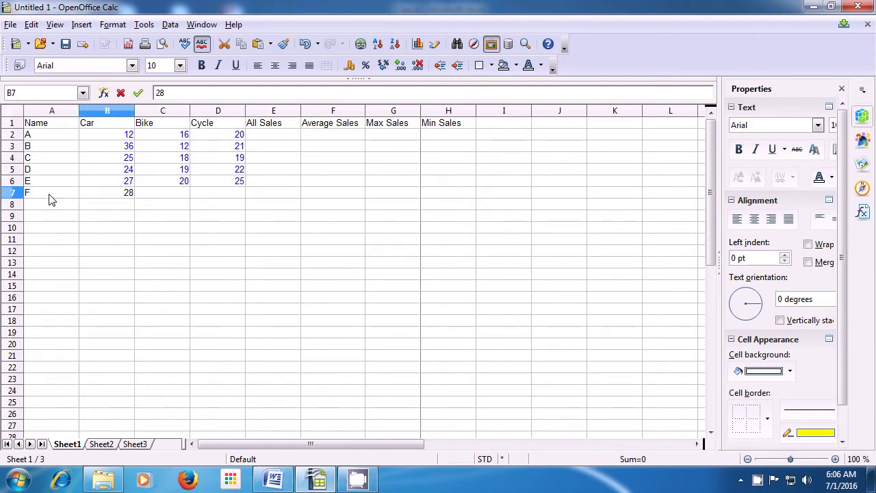
key("Tab")
type("29")
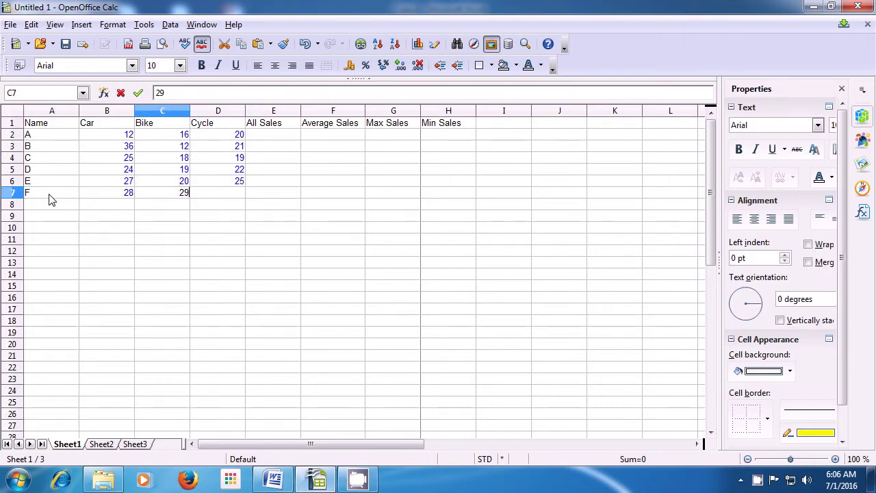
key("Tab")
type("30")
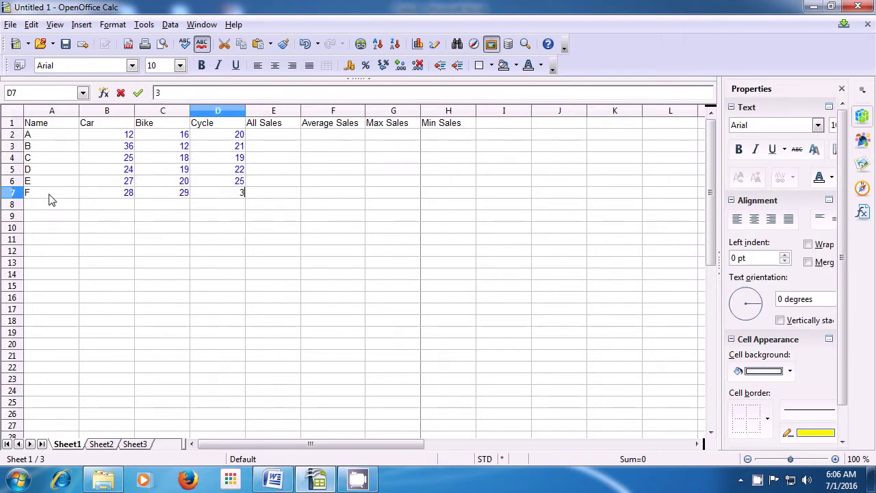
key("Tab")
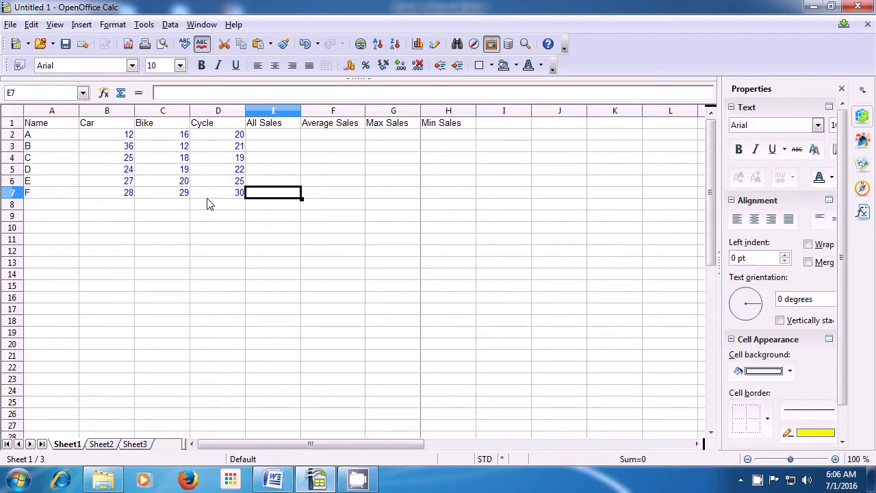
- Turn off value highlighting for the sheet
left_click(57, 26)
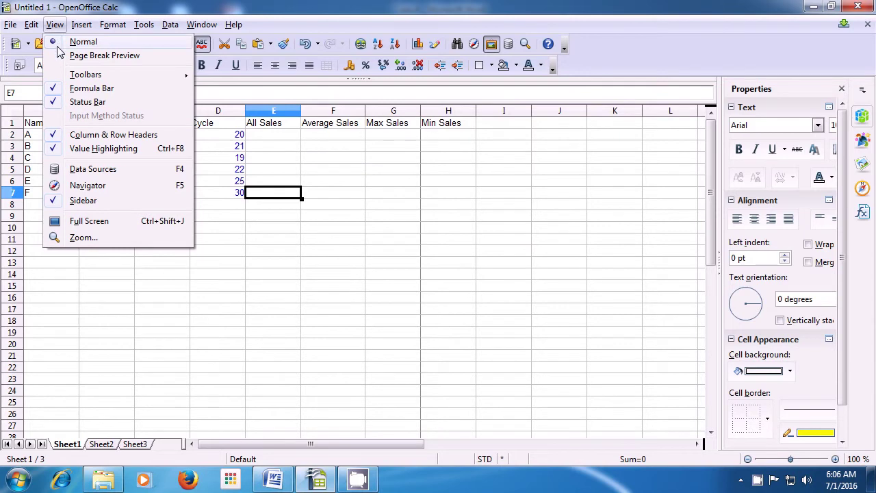
left_click(100, 149)
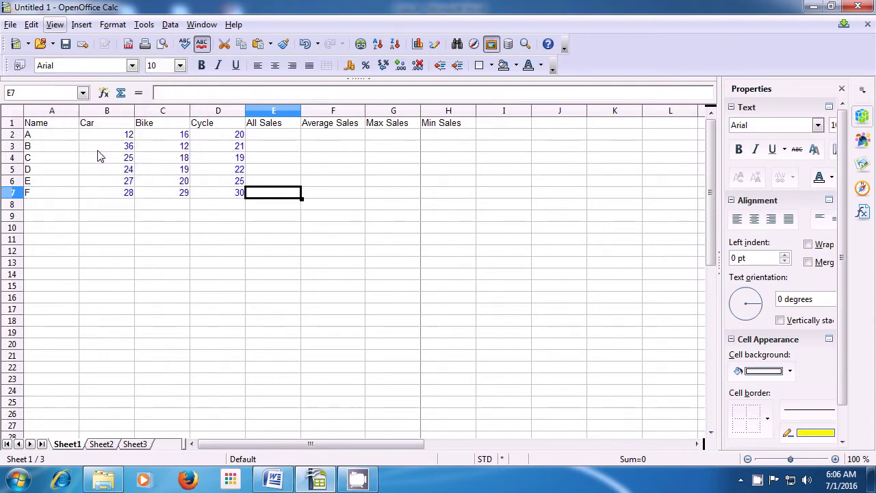
left_click(229, 209)
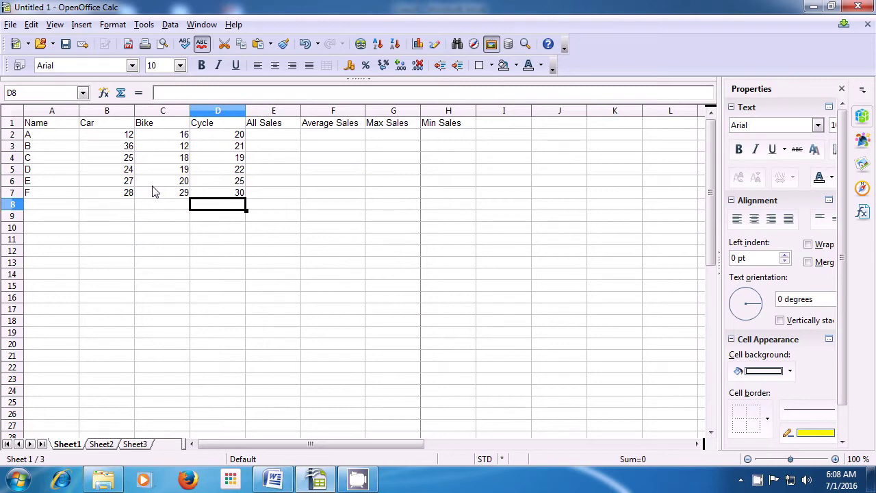
- Hide the Sidebar and display it again
left_click(54, 26)
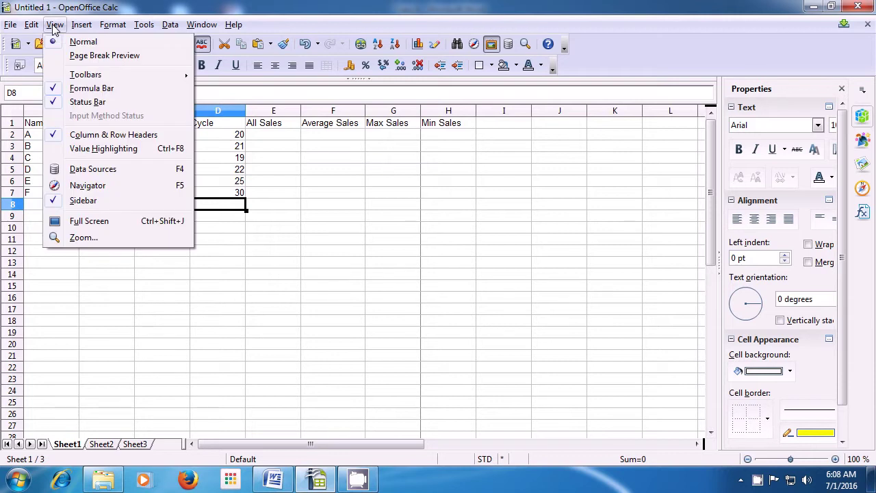
left_click(86, 202)
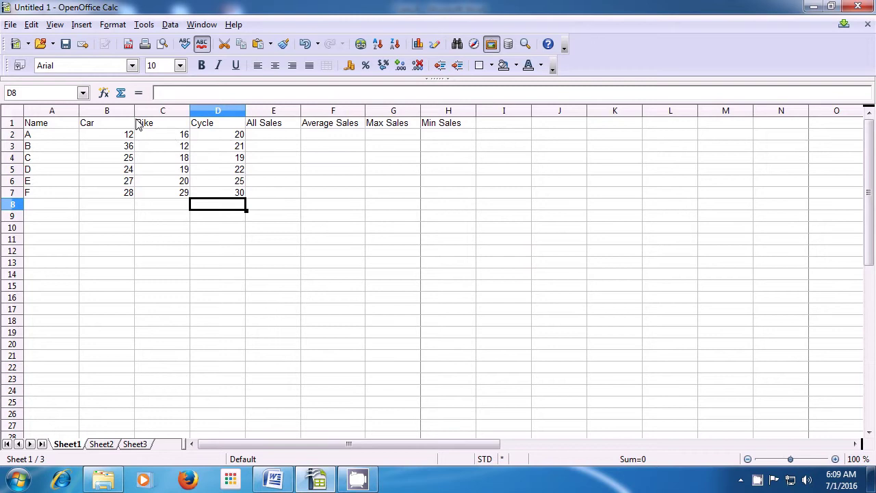
left_click(51, 26)
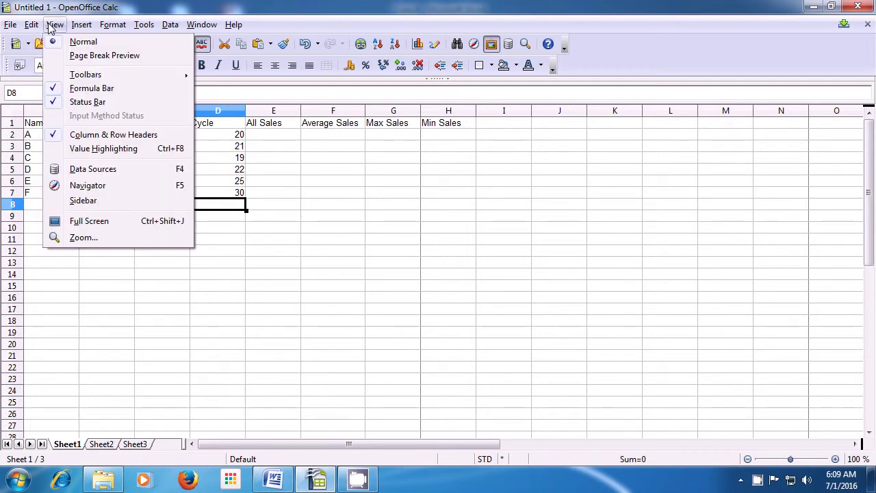
left_click(106, 205)
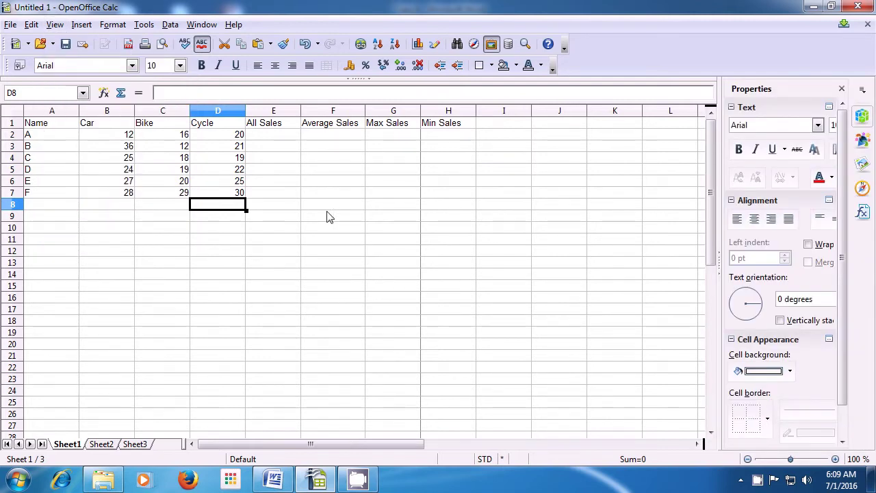
left_click(350, 216)
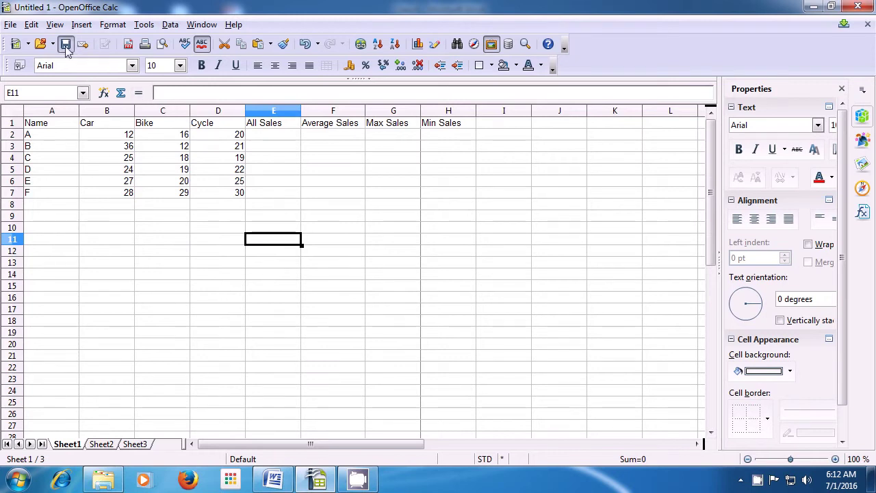
- Switch the sheet to full-screen view and back to the regular window twice
left_click(54, 25)
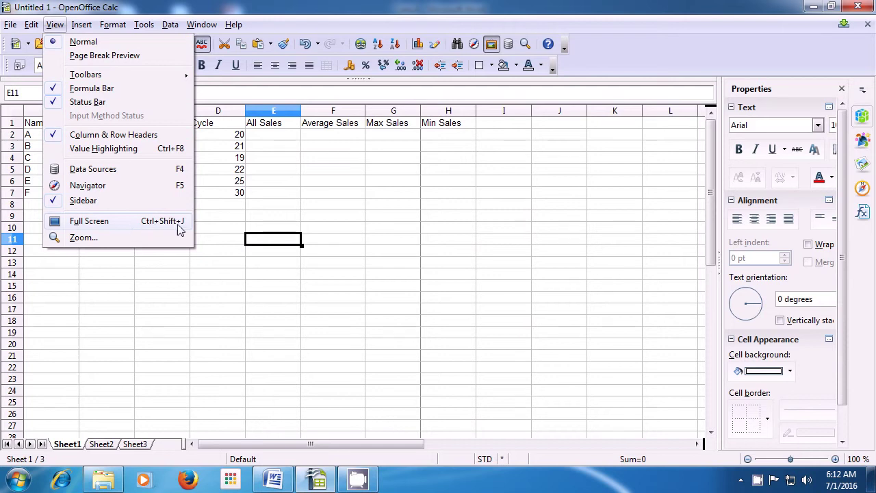
left_click(123, 225)
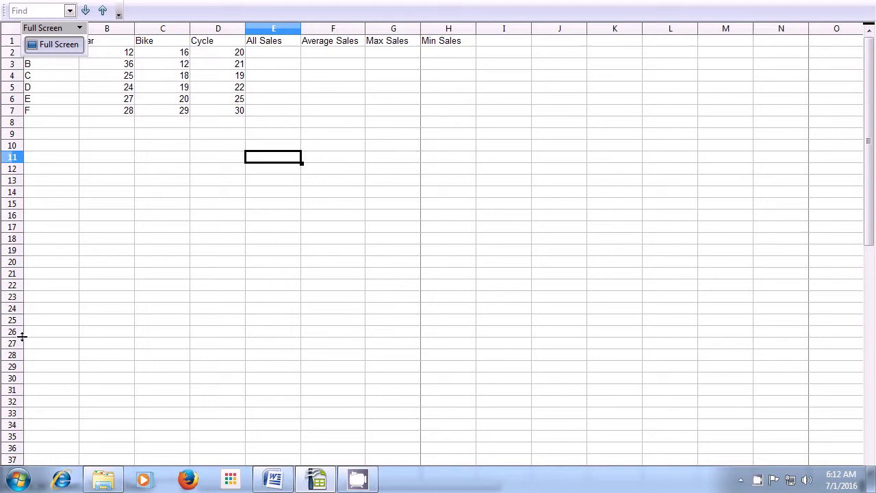
left_click(66, 48)
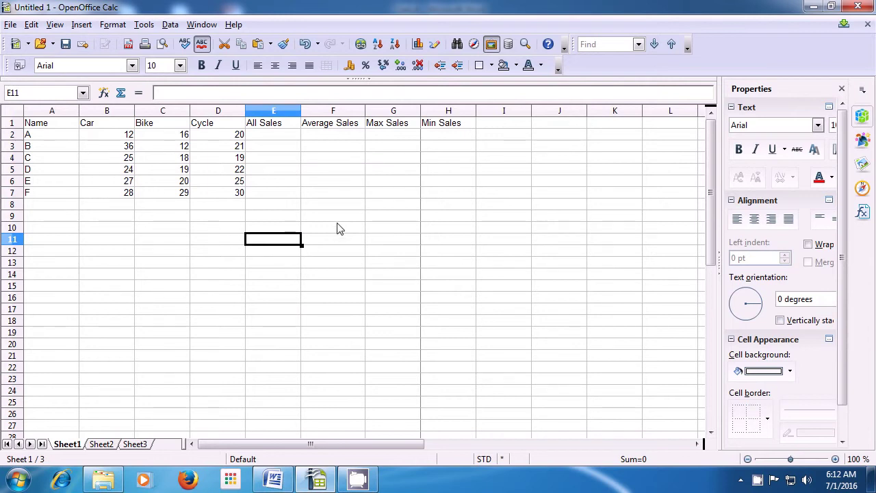
key("ctrl+shift+j")
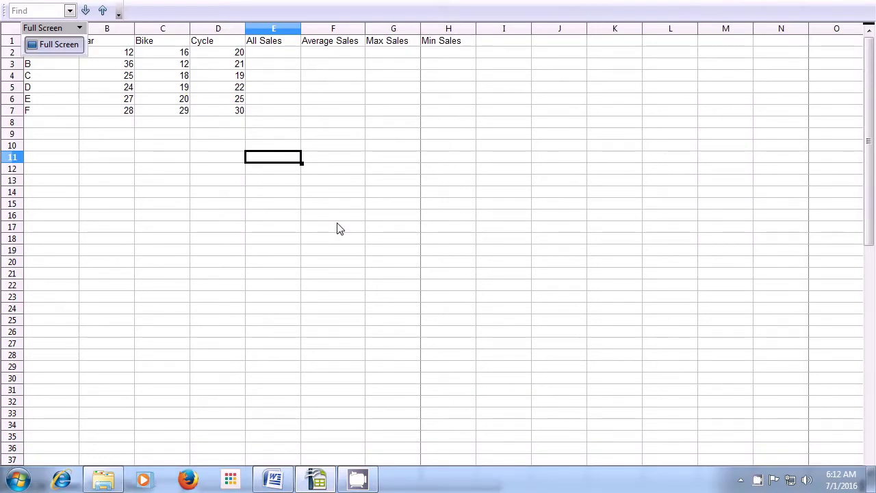
key("ctrl+shift+j")
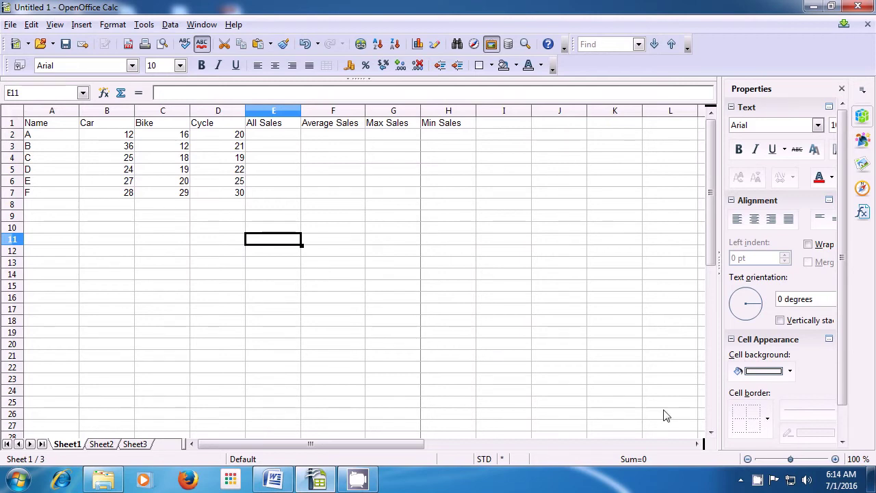
- Zoom the sheet in to 125 %
left_click(835, 459)
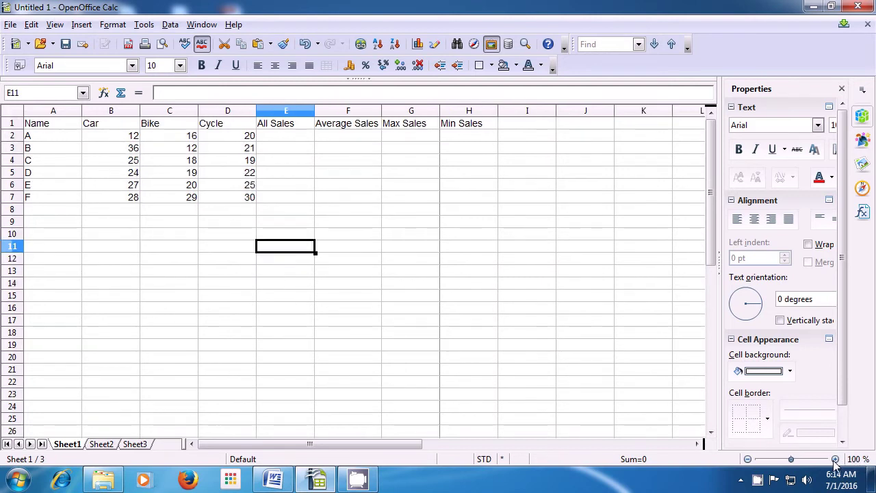
left_click(835, 460)
left_click(835, 459)
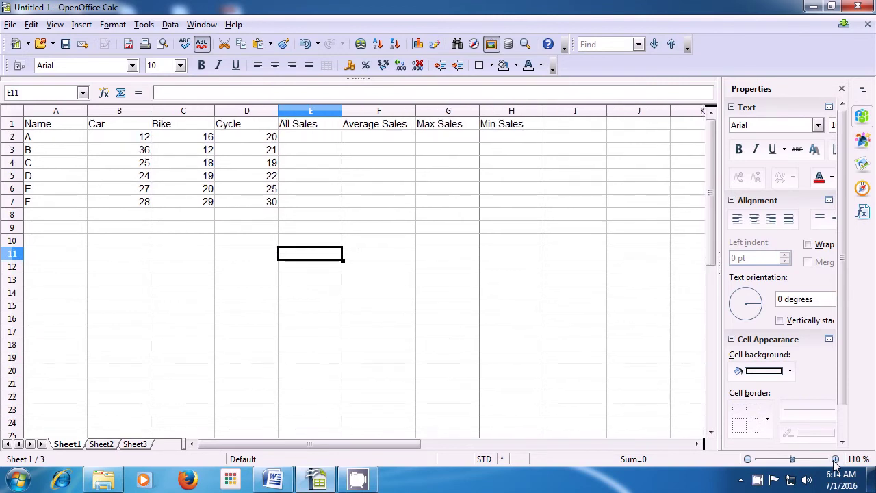
left_click(835, 459)
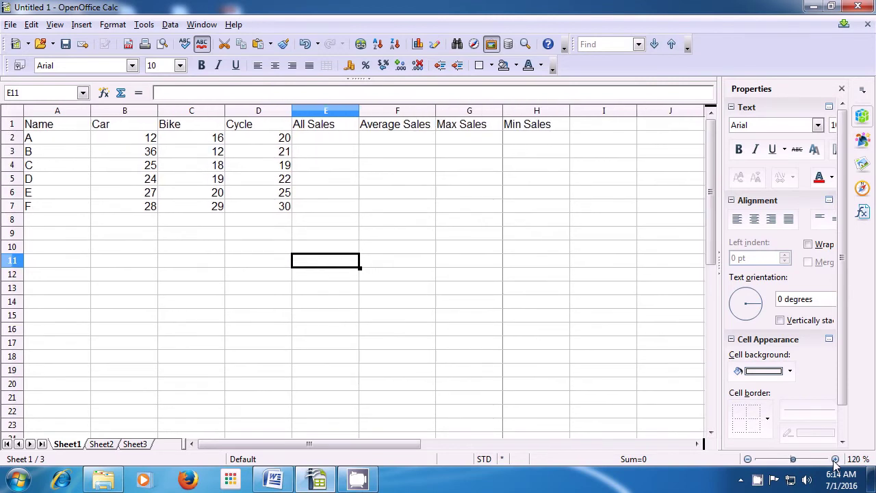
left_click(835, 460)
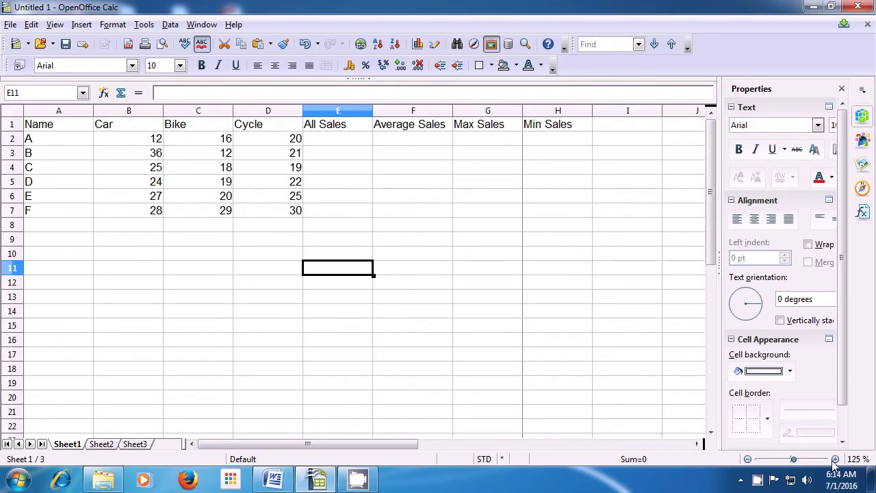
- Zoom the sheet back out to 100 %
left_click(748, 459)
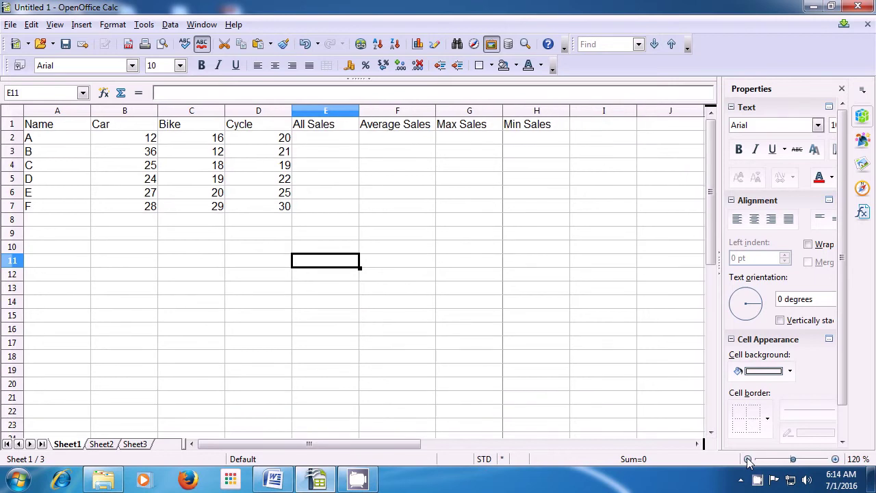
left_click(748, 459)
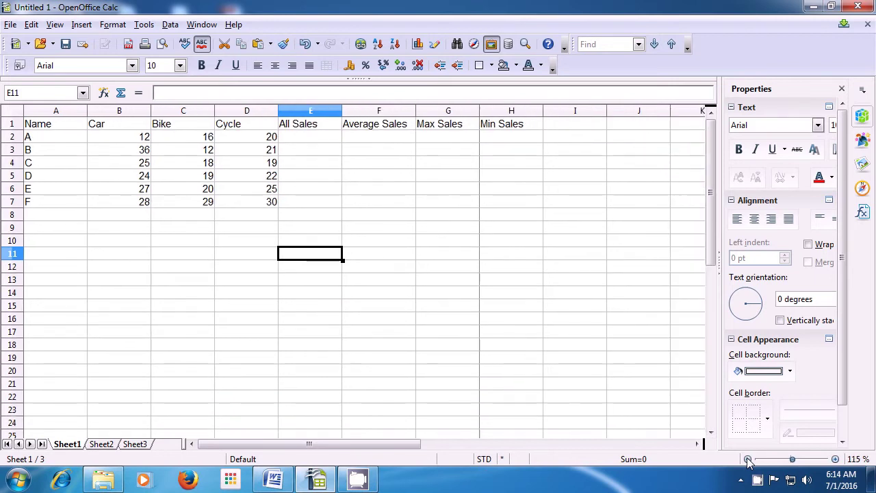
left_click(748, 459)
left_click(748, 460)
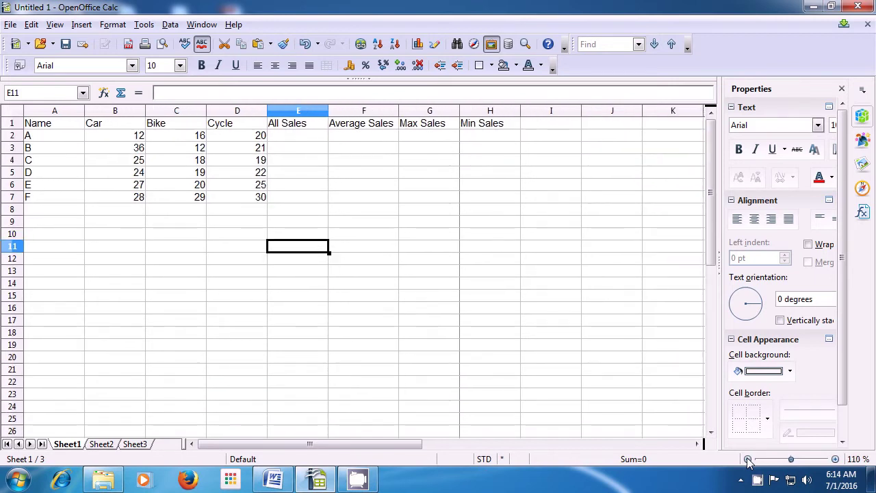
left_click(749, 459)
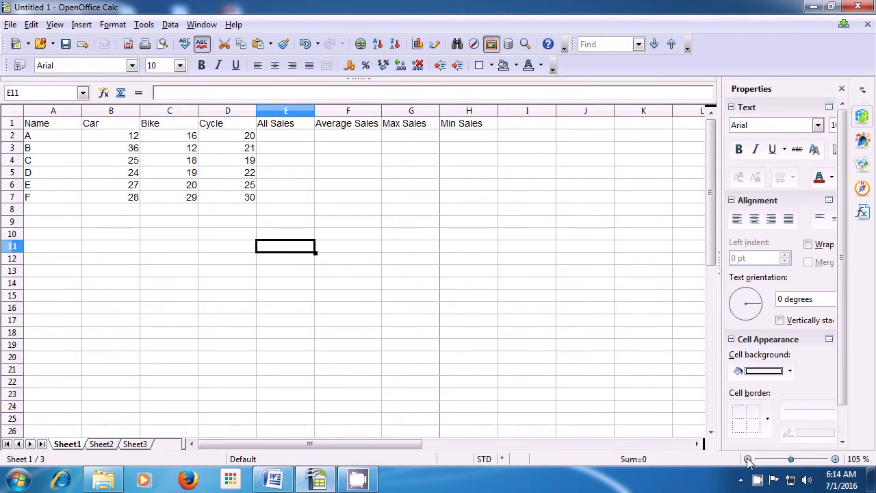
left_click(748, 459)
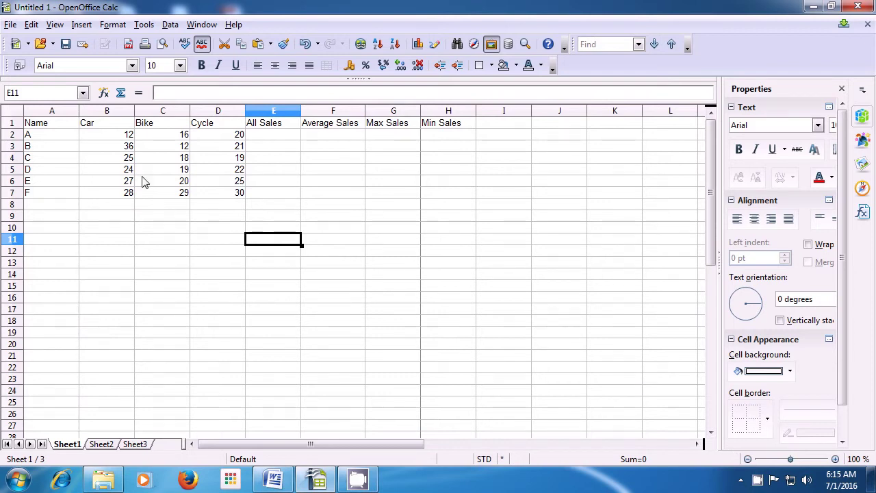
- Try out a variable zoom factor in the Zoom & View Layout settings, but apply the 100 % option
left_click(54, 26)
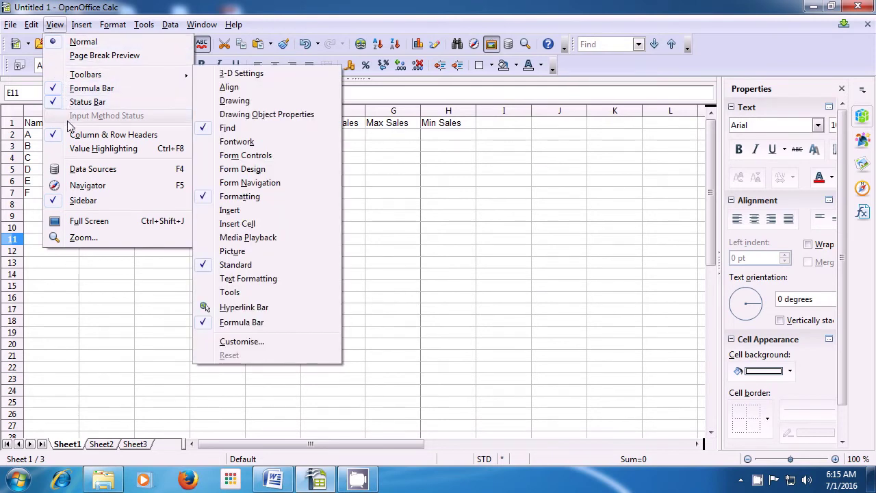
left_click(80, 237)
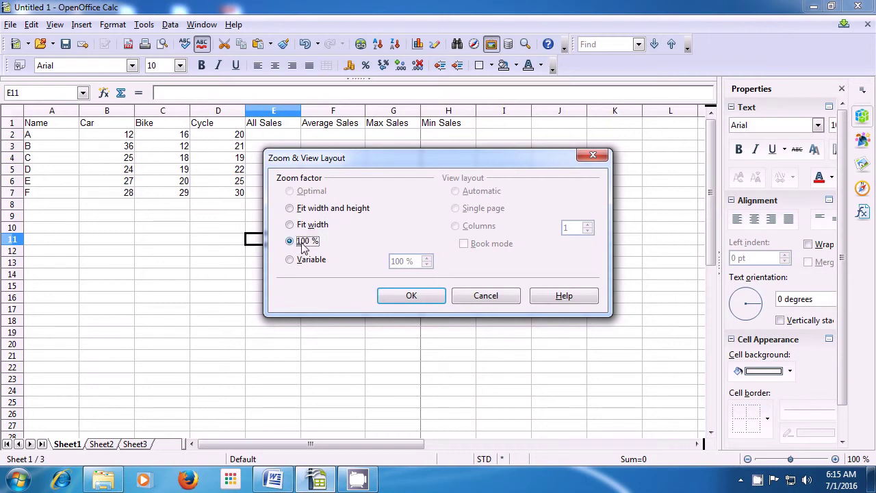
left_click(291, 260)
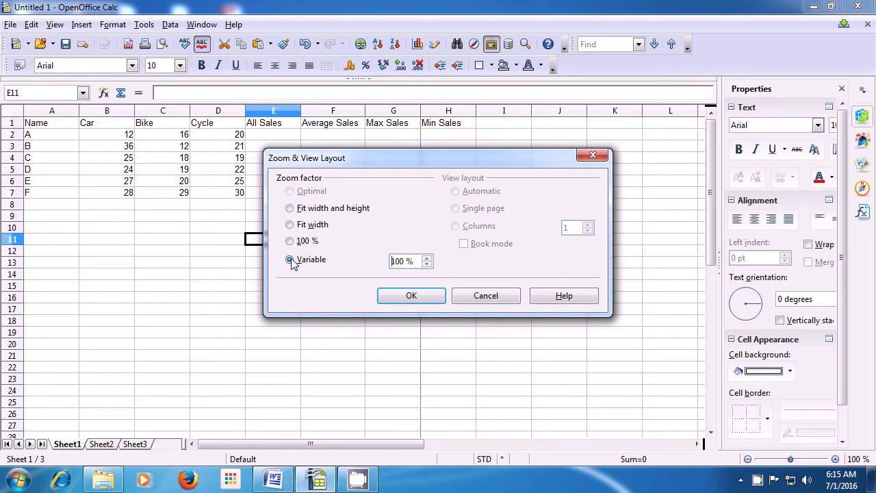
left_click(427, 259)
left_click(427, 258)
left_click(427, 259)
left_click(426, 260)
left_click(426, 264)
left_click(426, 264)
left_click(426, 264)
left_click(426, 264)
left_click(290, 241)
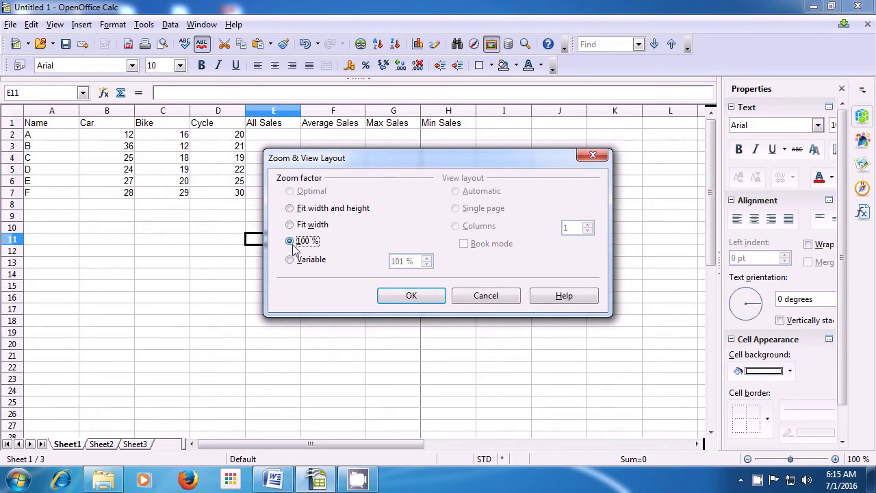
left_click(385, 298)
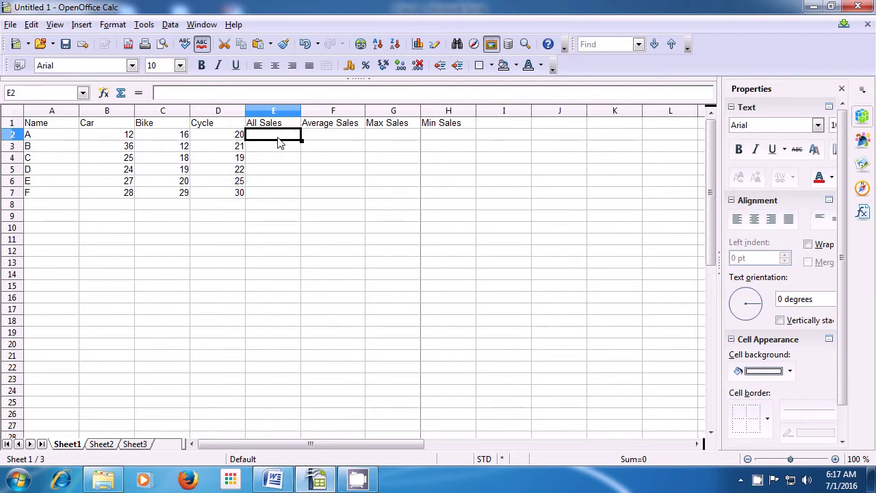
- Calculate the All Sales total for row A in cell E2 with the formula =SUM(B2:D2)
type("=")
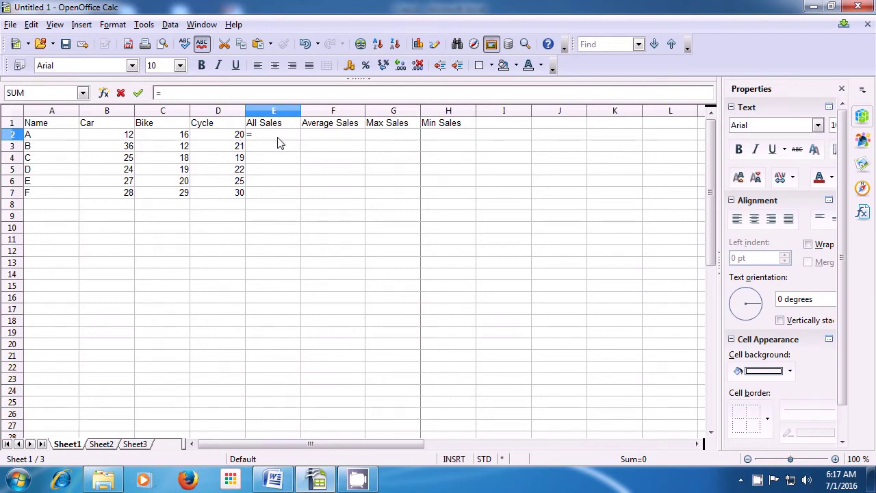
type("s")
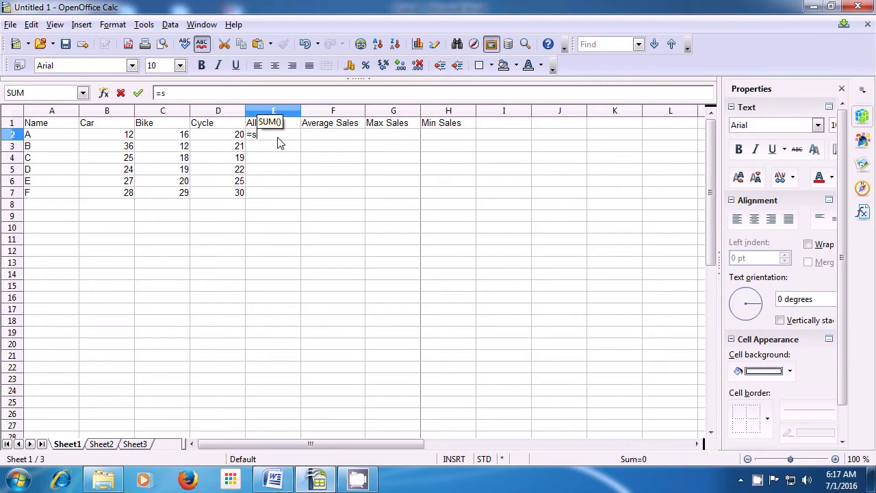
type("um")
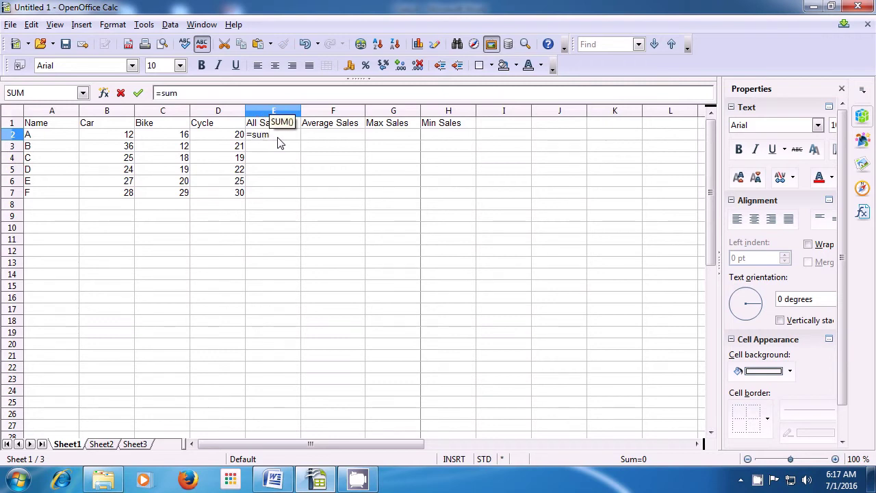
type("(")
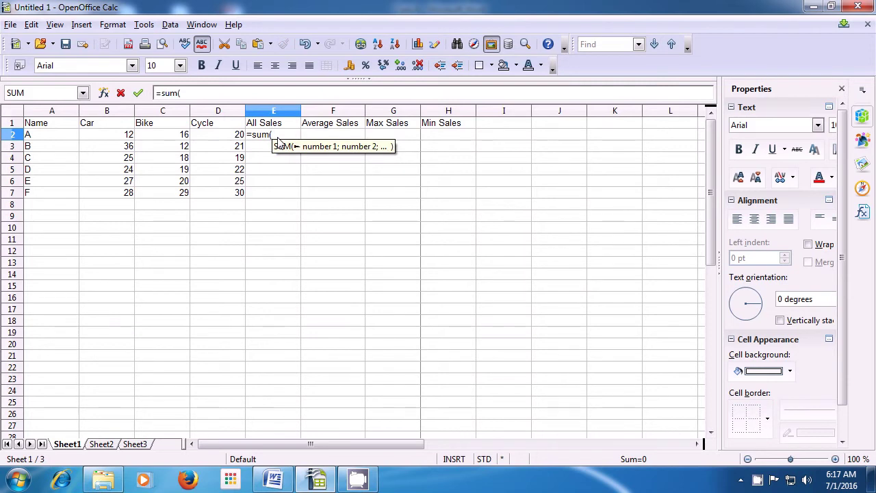
left_click(125, 139)
left_click_drag(126, 139, 209, 137)
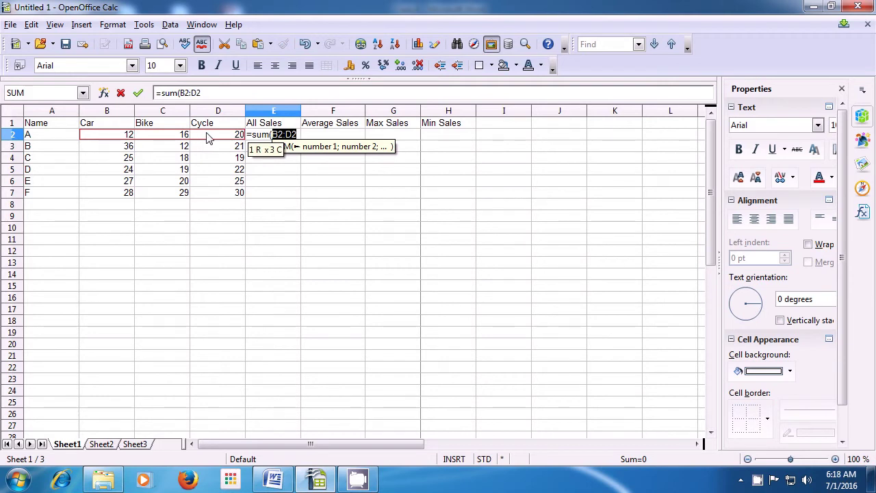
type(")")
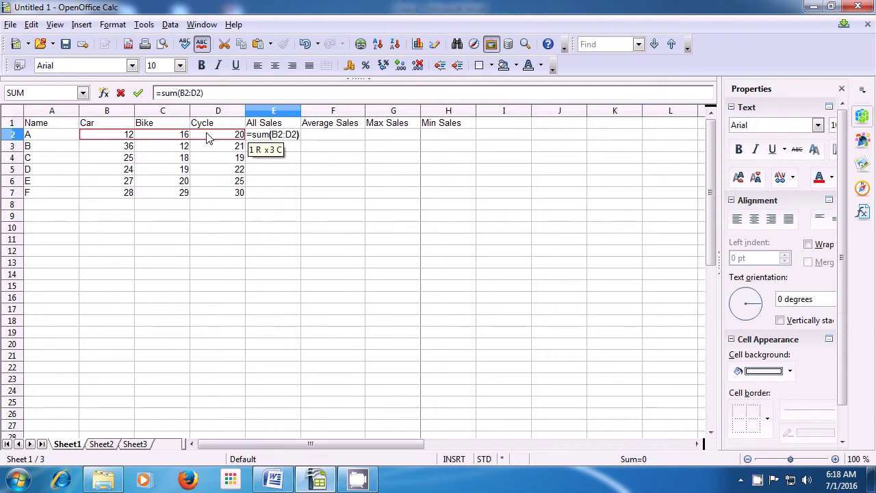
key("Return")
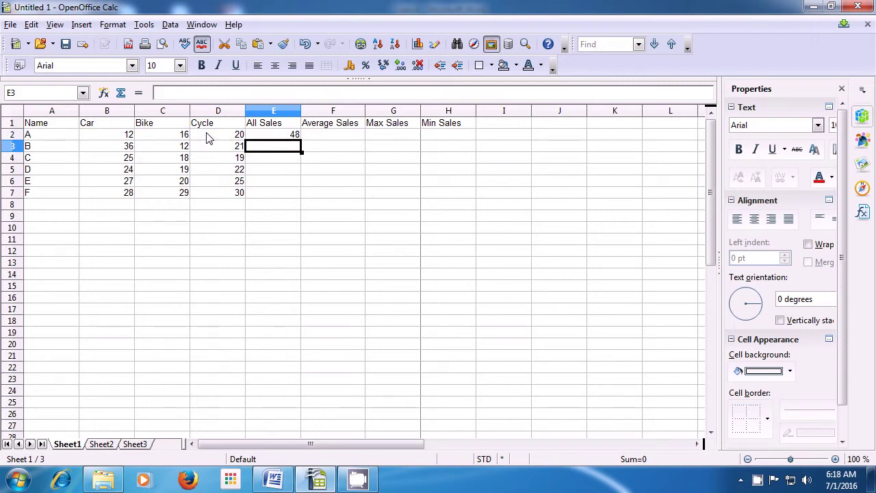
- Copy the sum formula from E2 down the All Sales column through cell E7
left_click(258, 140)
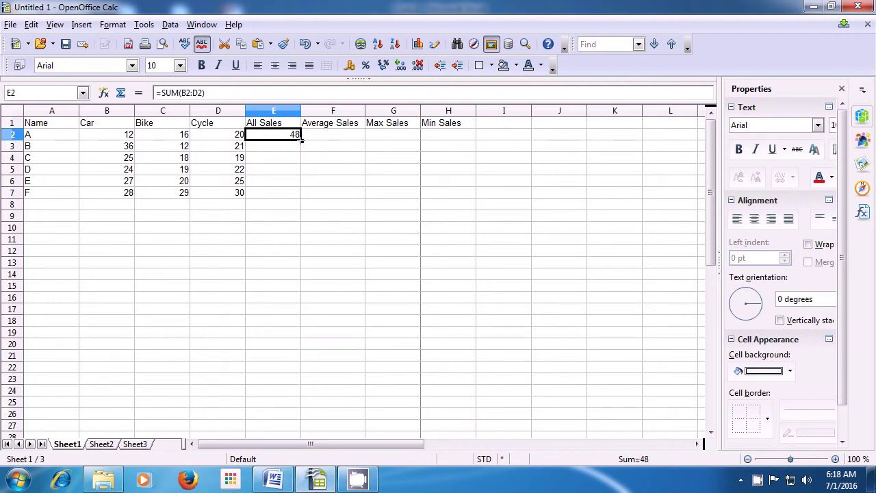
left_click_drag(301, 139, 301, 197)
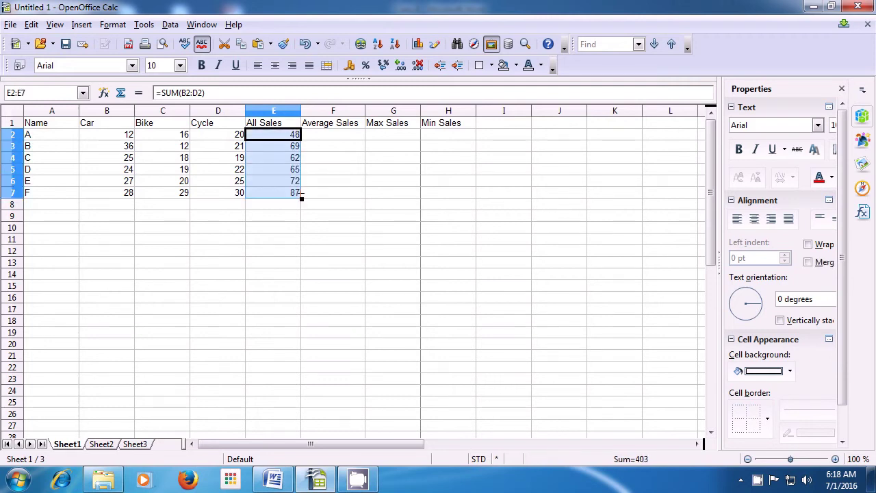
left_click(266, 208)
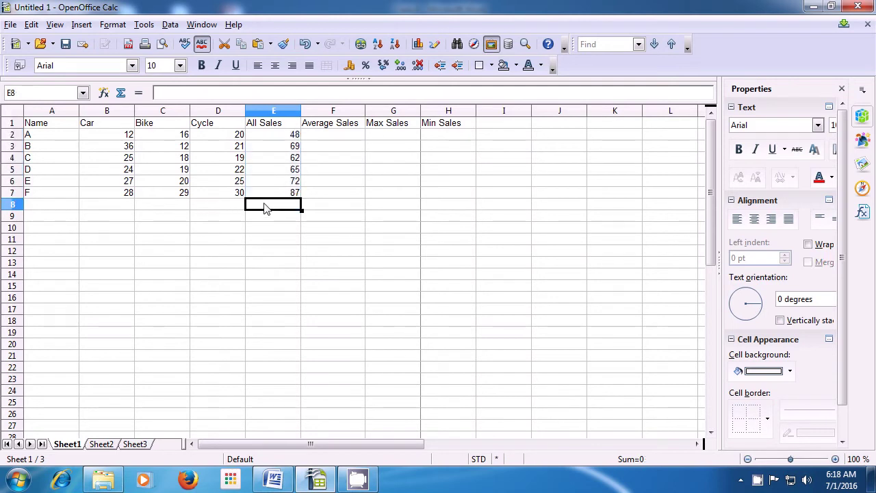
- Label cell D10 "Division" and enter the formula =QUOTIENT(E2;B2) beside it in E10
left_click(203, 231)
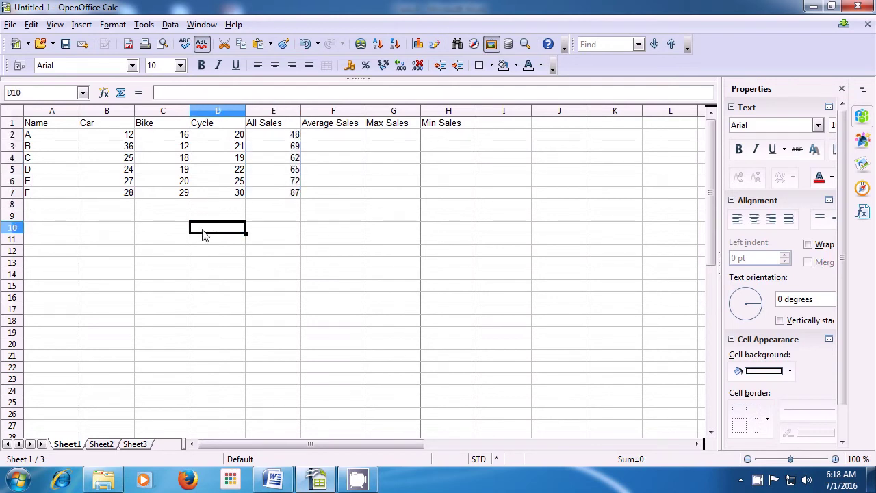
type("Division")
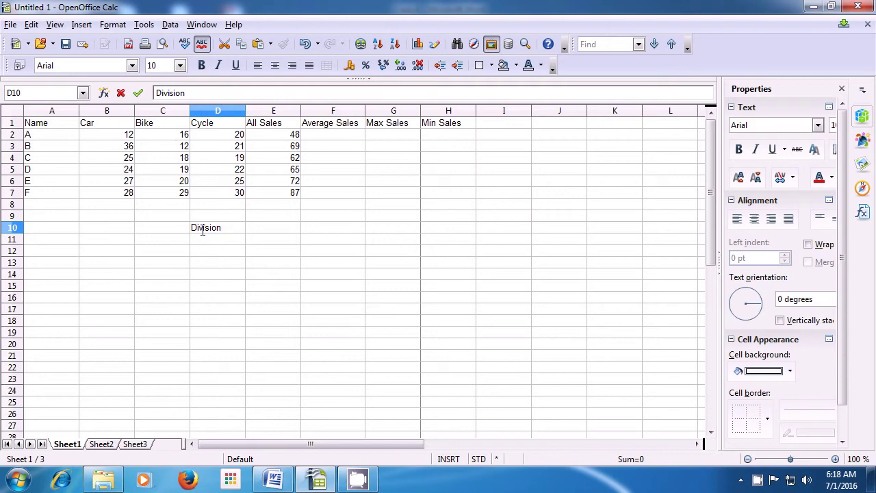
left_click(260, 235)
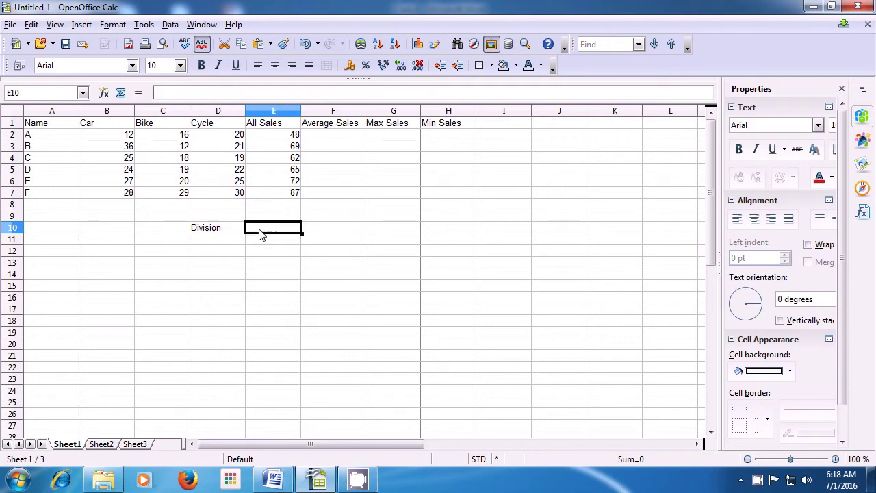
type("=")
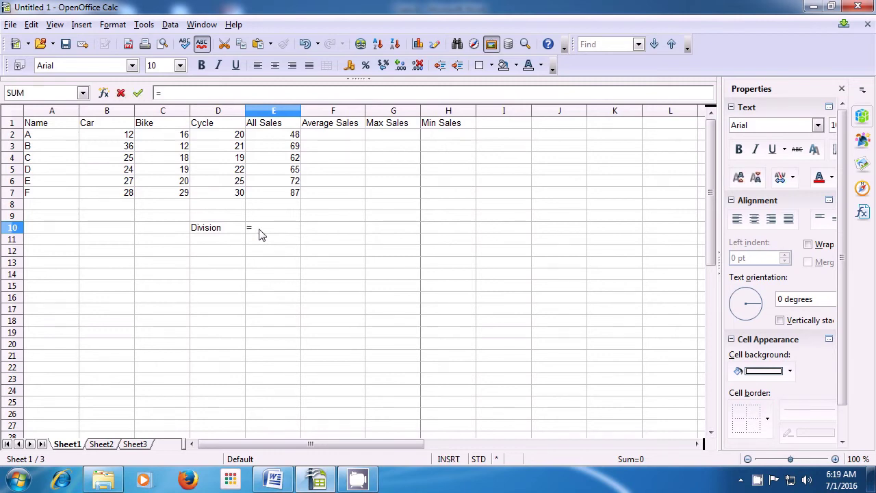
type("quotient(")
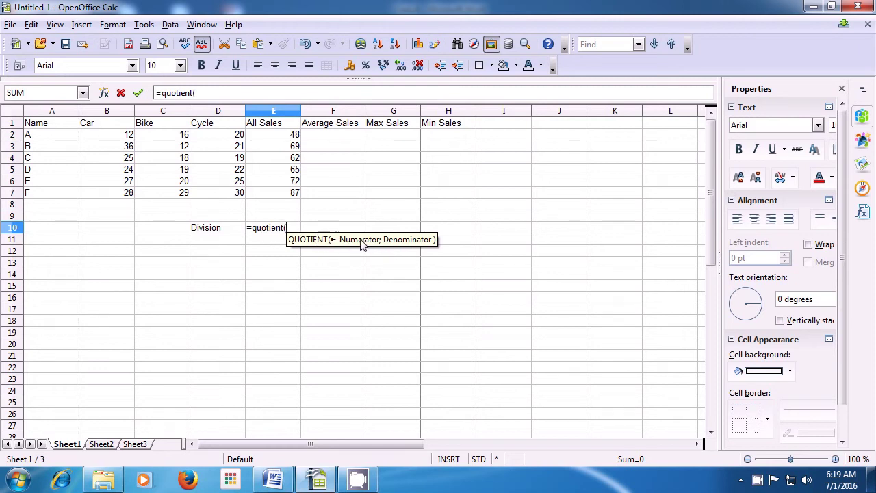
left_click(295, 135)
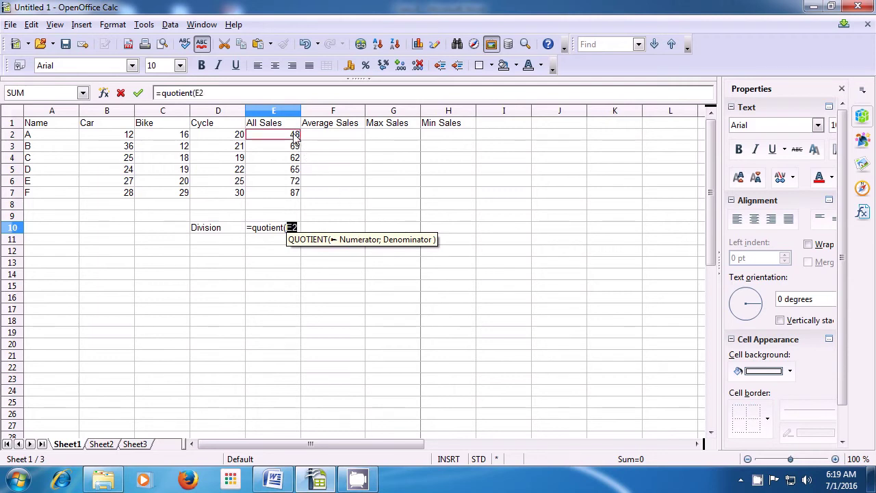
type(";")
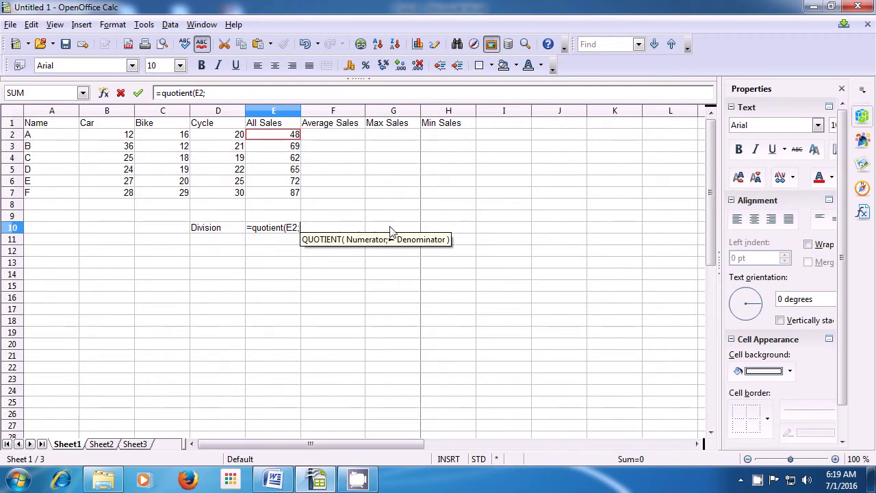
left_click(119, 136)
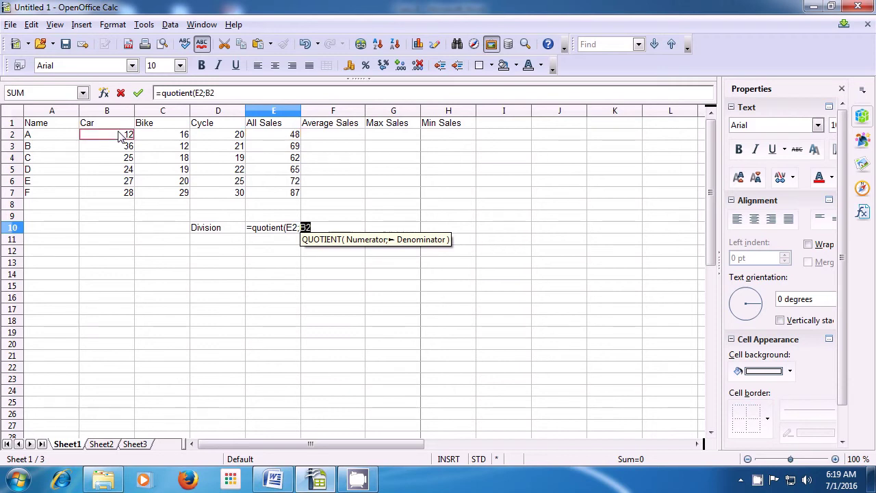
type(")")
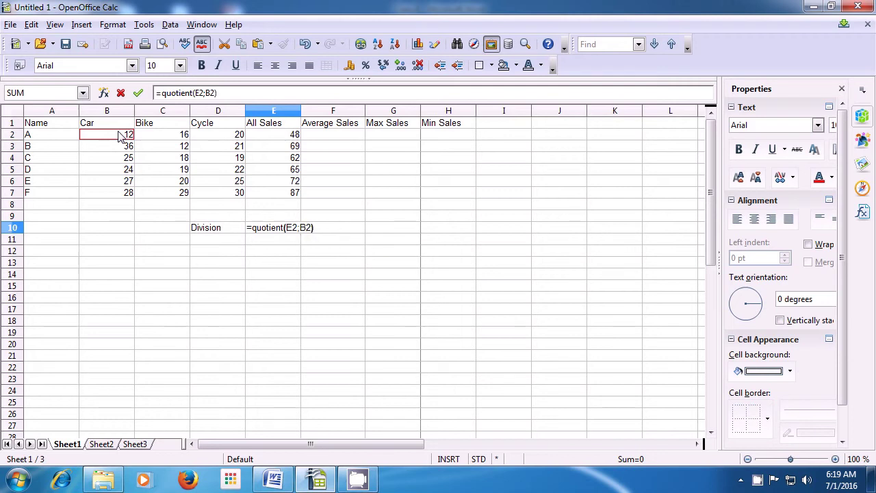
key("Return")
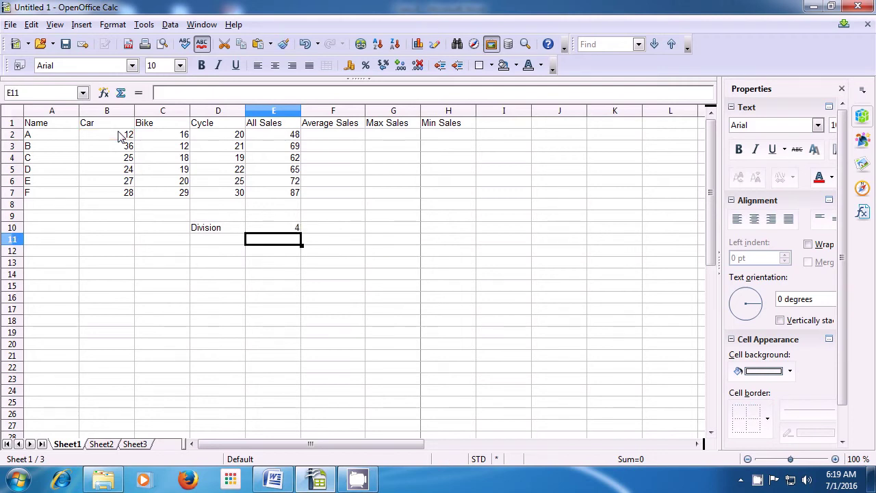
key("Up")
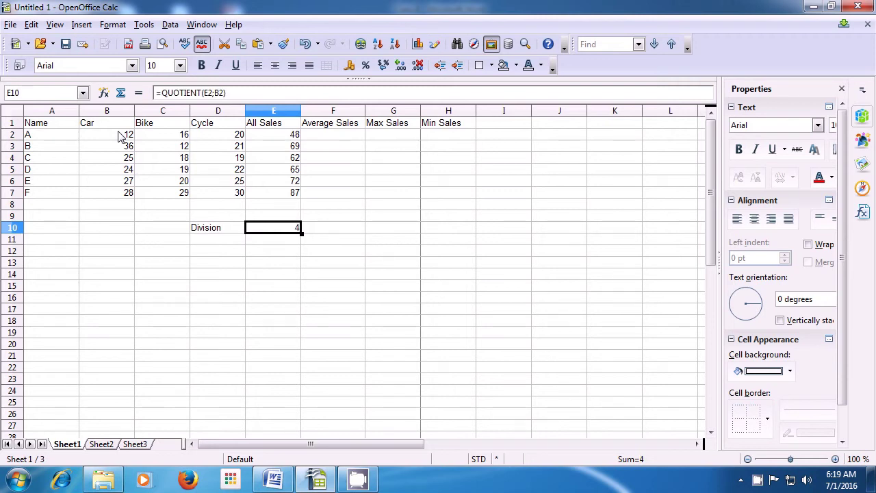
key("Down")
key("Left")
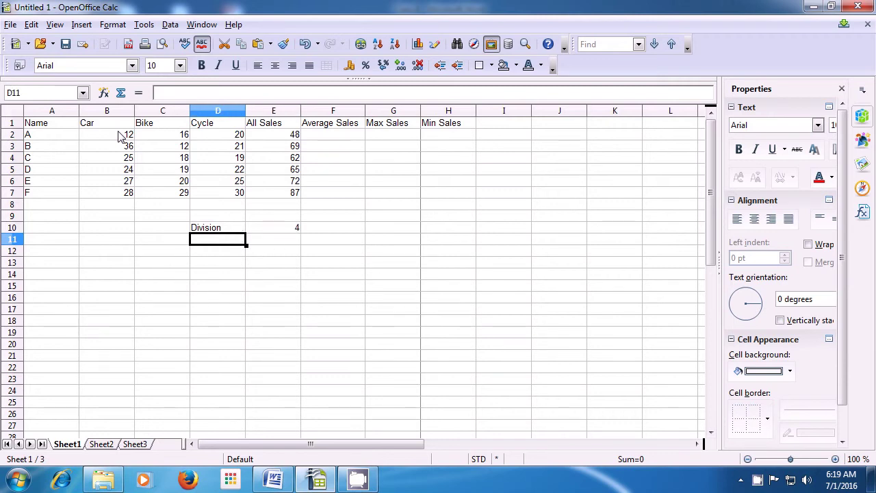
key("Up")
key("Right")
key("Right")
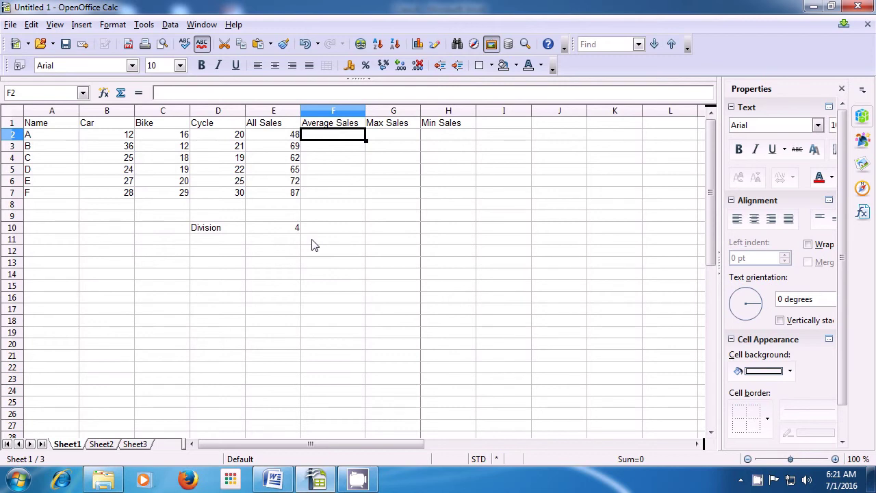
- Calculate the Average Sales value for row A in cell F2 with the formula =AVERAGE(B2:D2)
type("=")
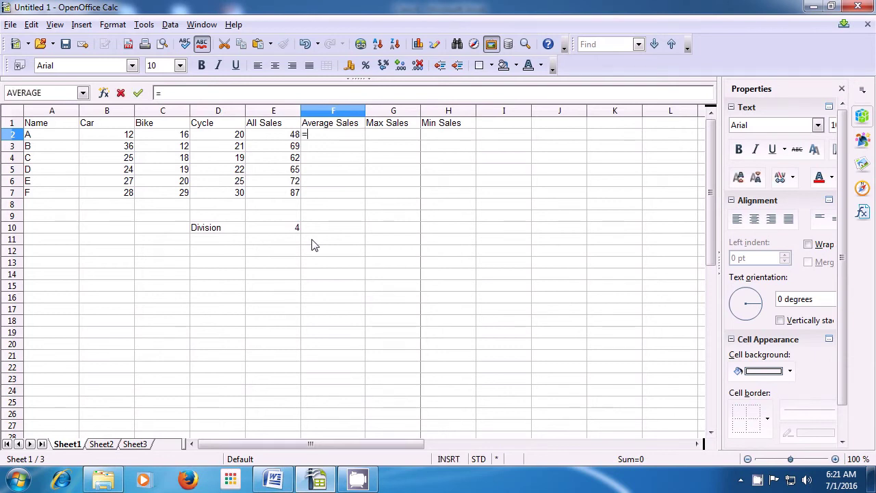
type("av")
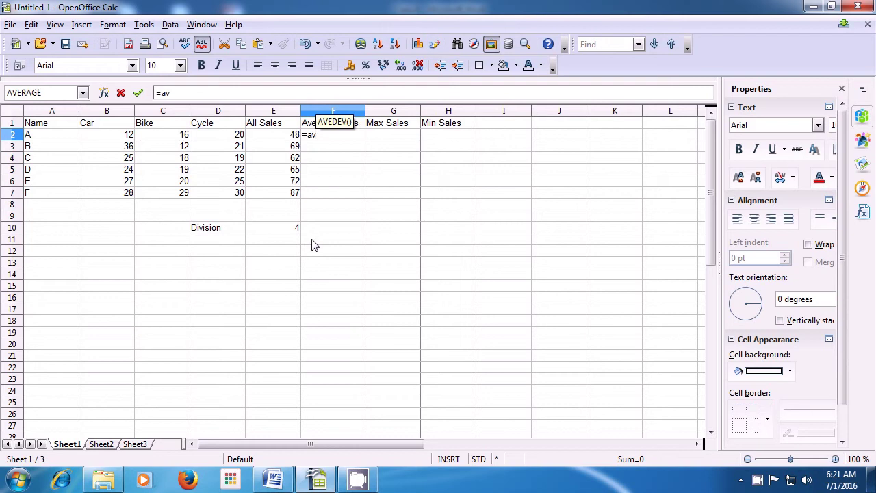
type("era")
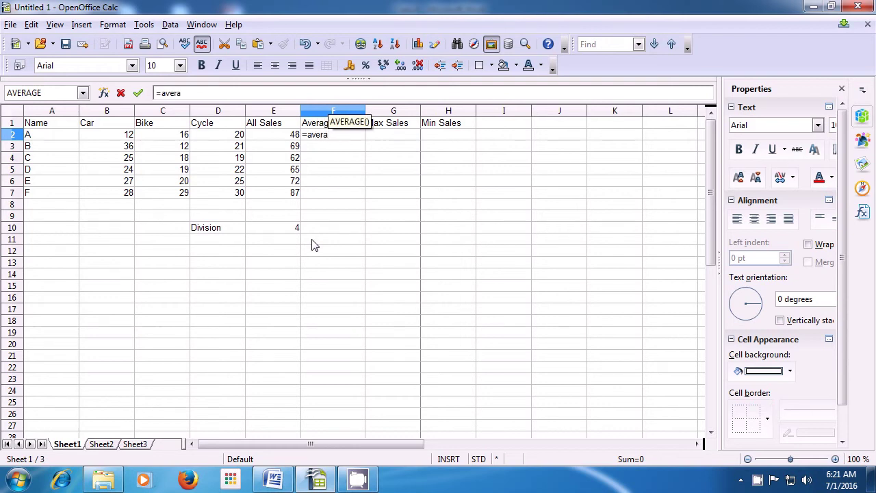
type("ge")
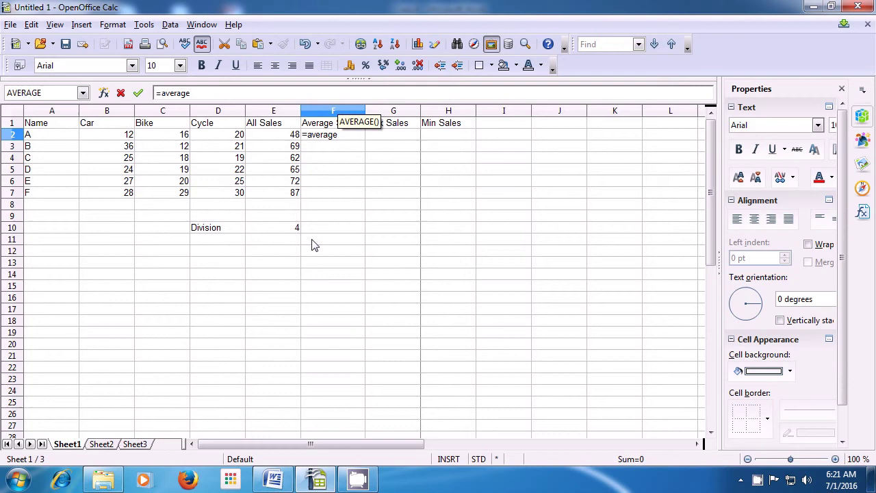
type("(")
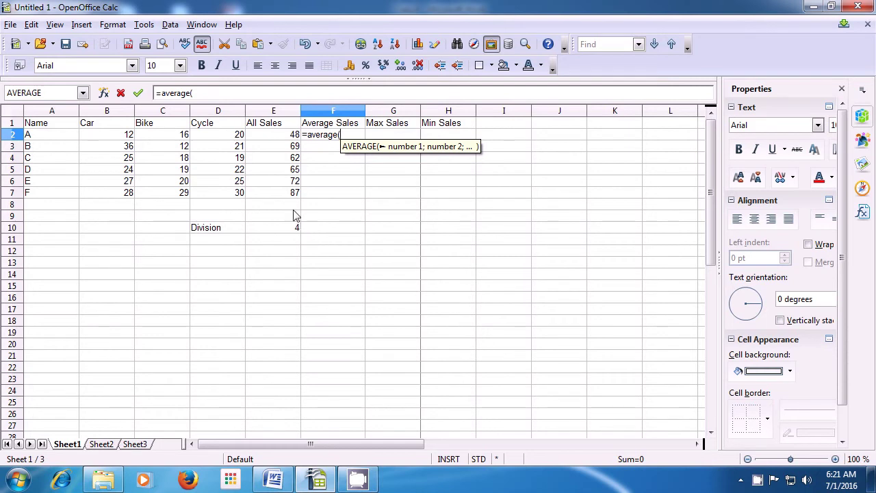
left_click(122, 136)
left_click_drag(122, 136, 210, 140)
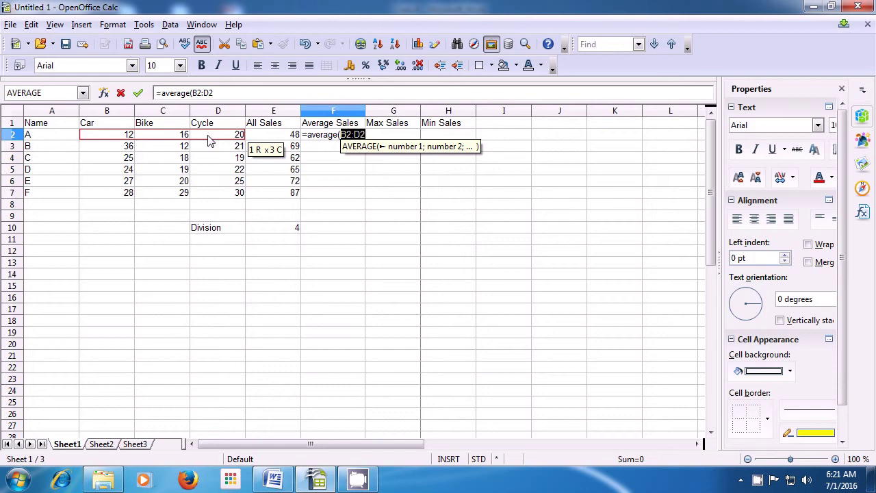
type(")")
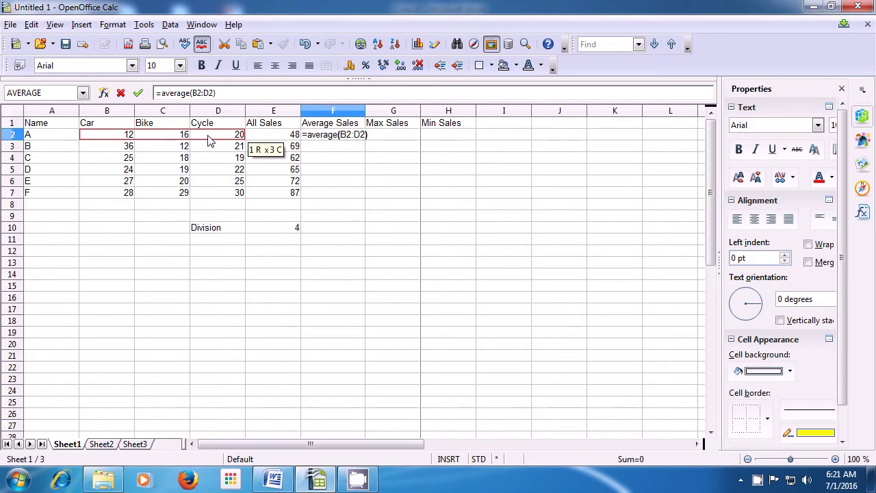
key("Return")
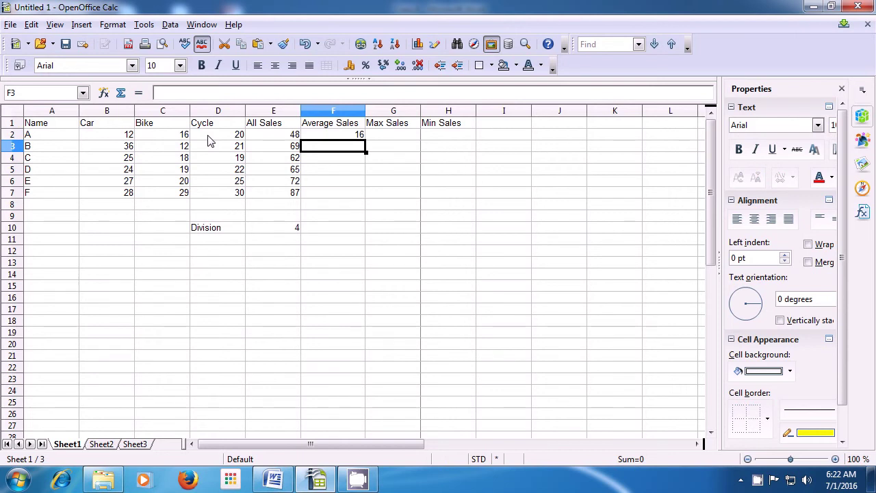
- Calculate the Average Sales value for row B in cell F3 with the formula =AVERAGE(E3/3)
type("=a")
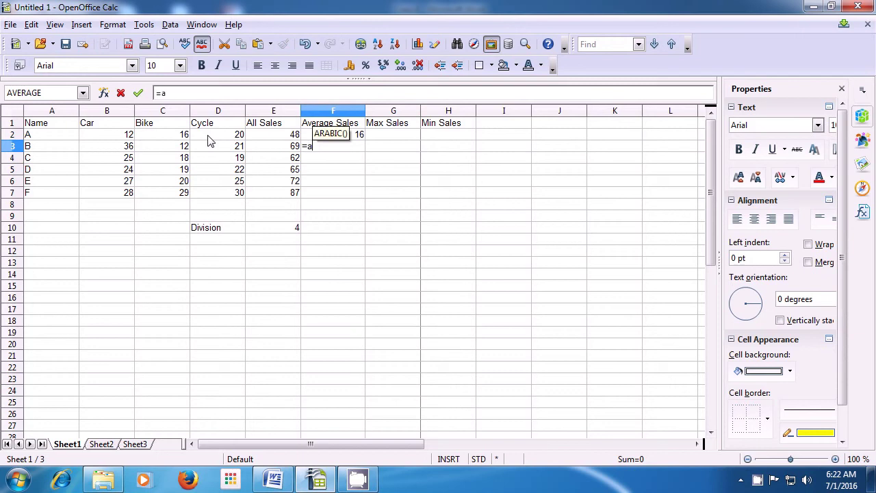
type("ve")
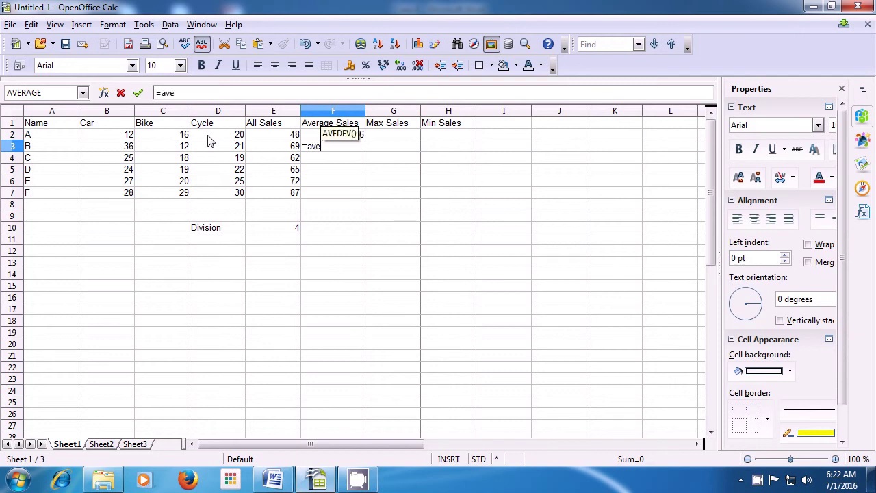
type("ra")
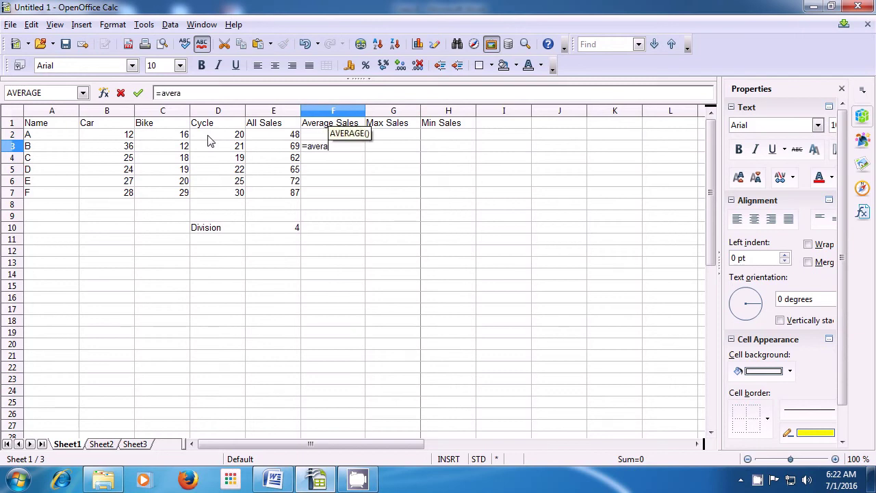
type("ge")
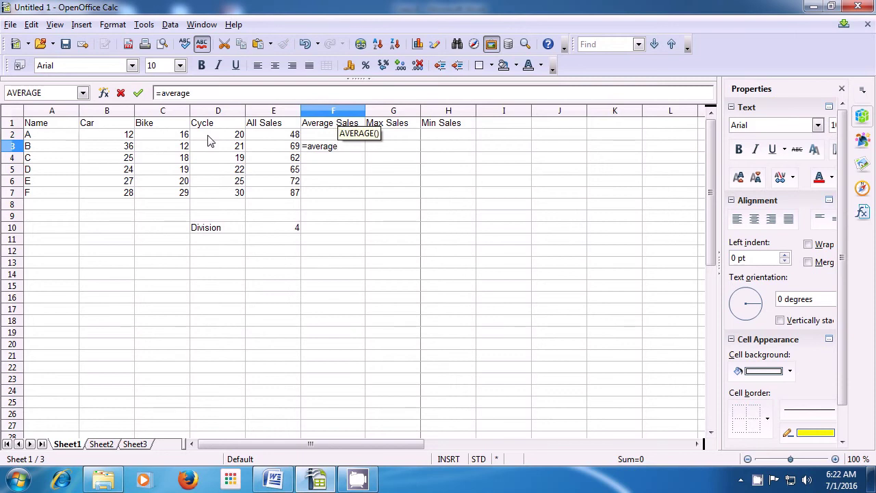
type("(")
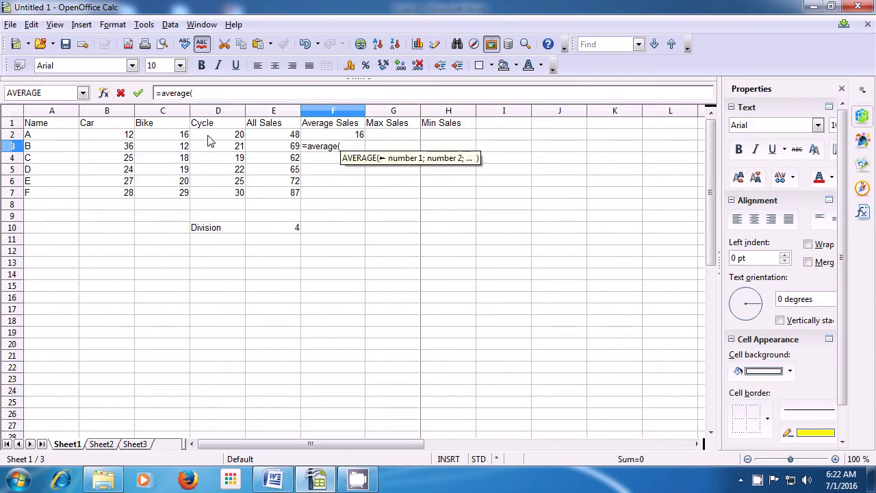
left_click(272, 149)
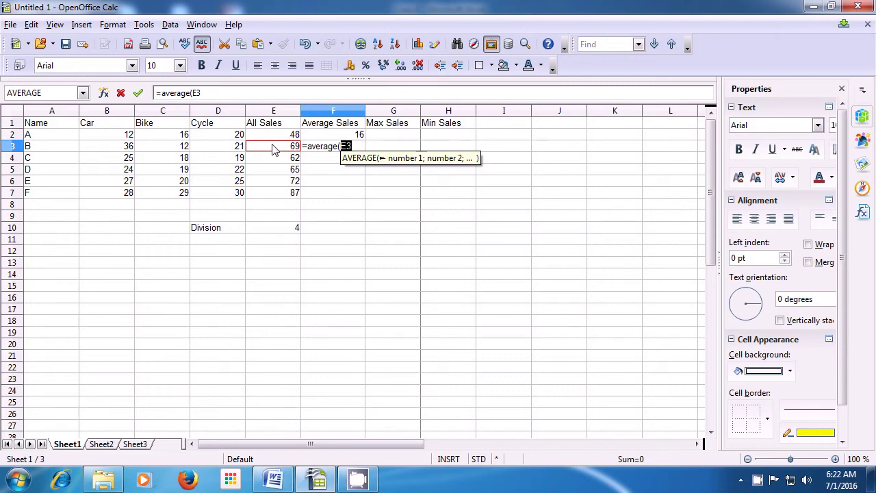
type("/")
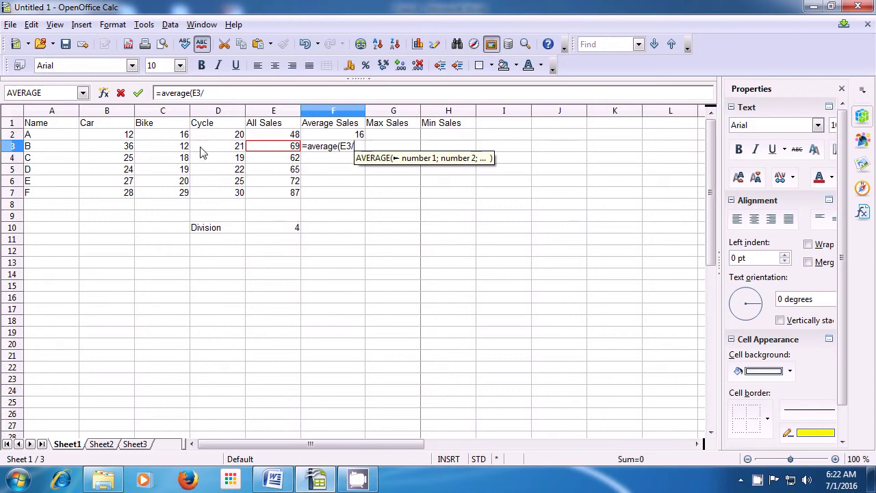
type("3")
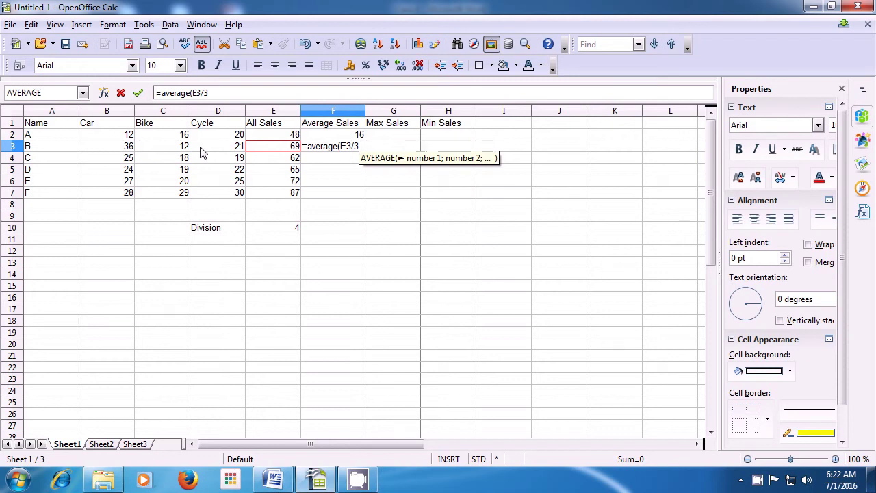
type(")")
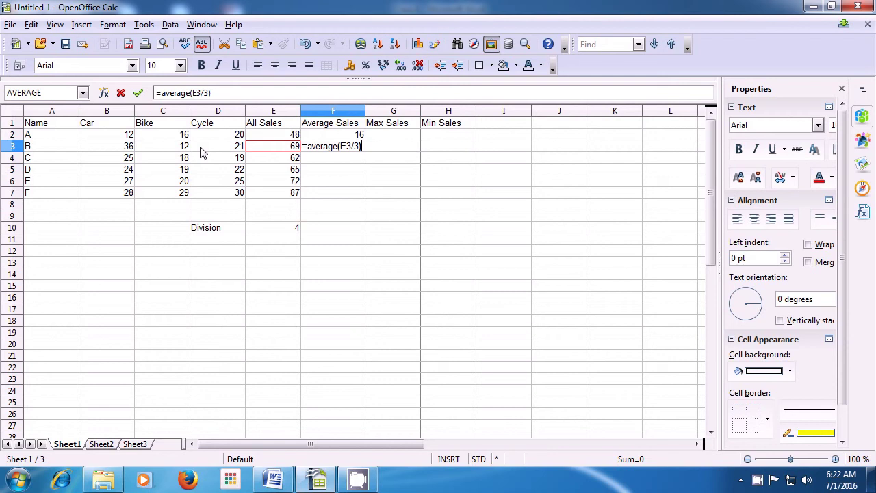
key("Return")
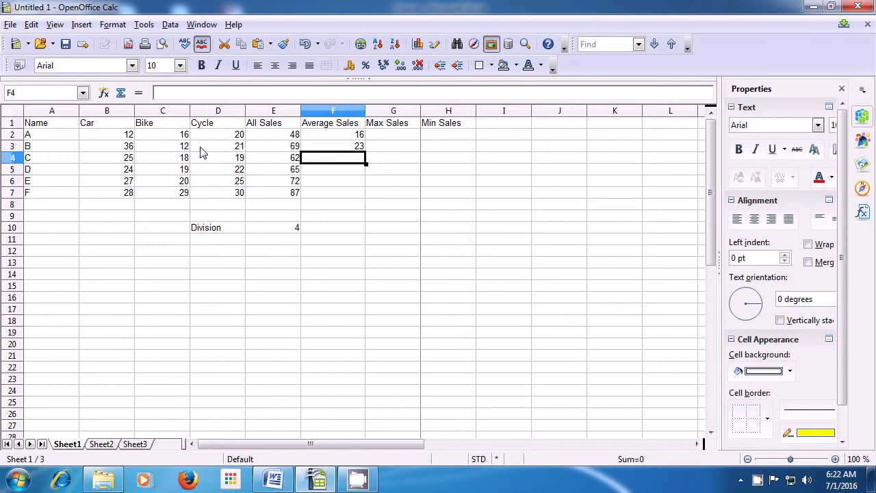
- Copy the average formula from F3 down the Average Sales column through cell F7
key("Up")
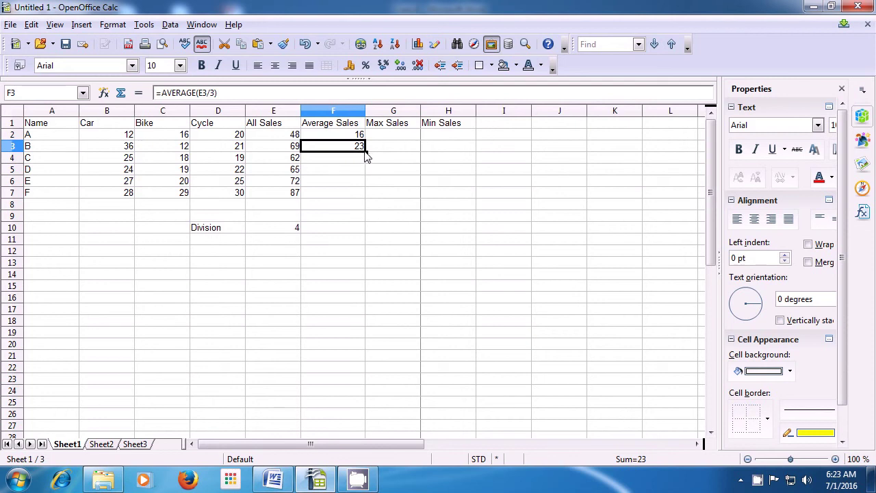
left_click_drag(365, 156, 361, 198)
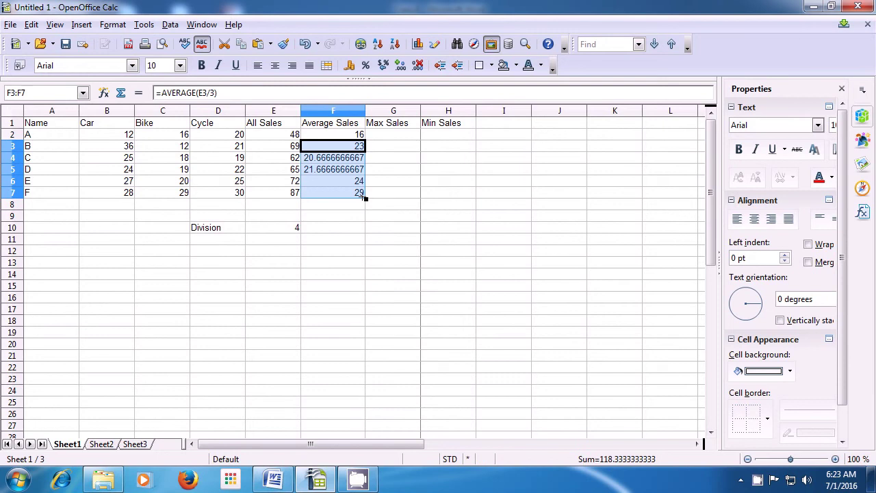
left_click(363, 229)
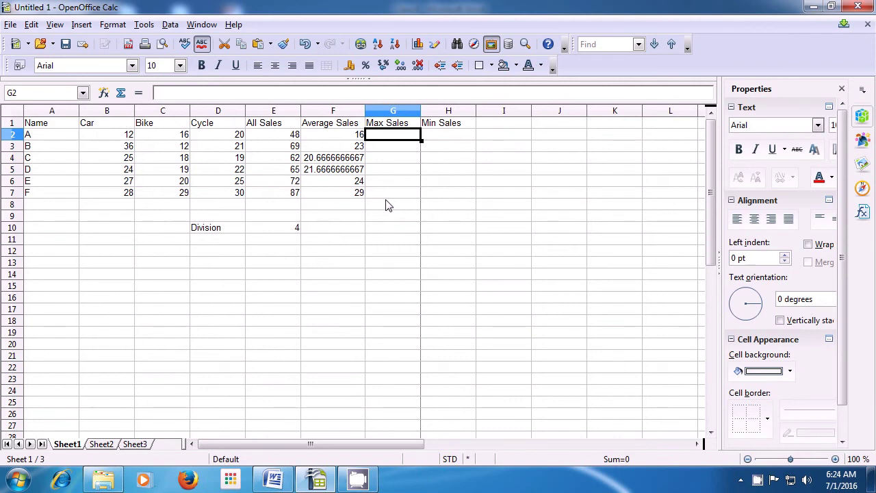
- Enter the formula =MAX(B2:D2) in cell G2 and copy it down the Max Sales column through cell G7
type("=")
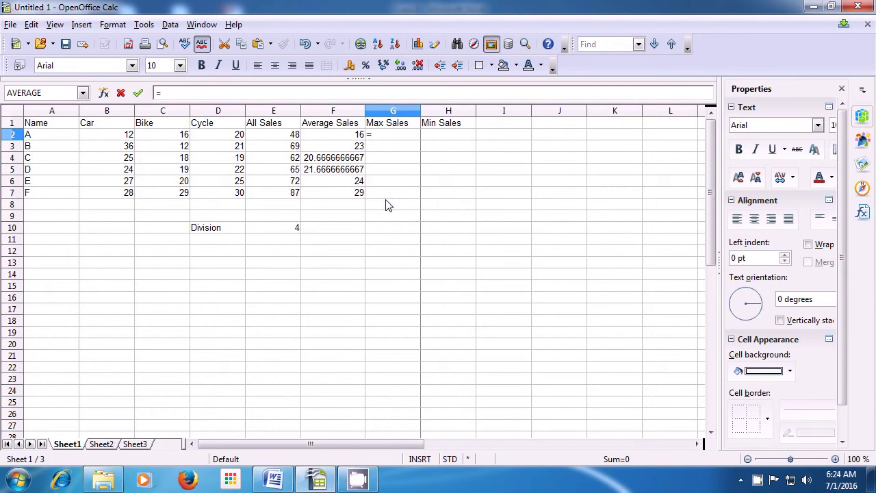
type("m")
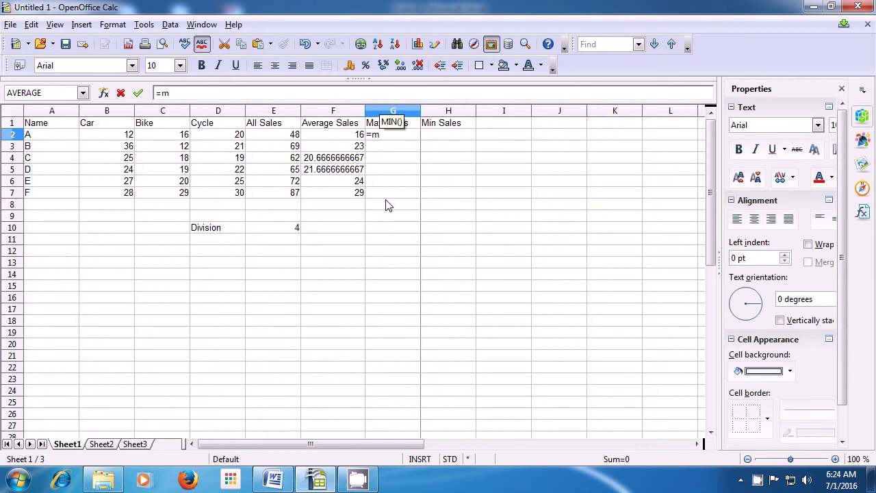
type("ax")
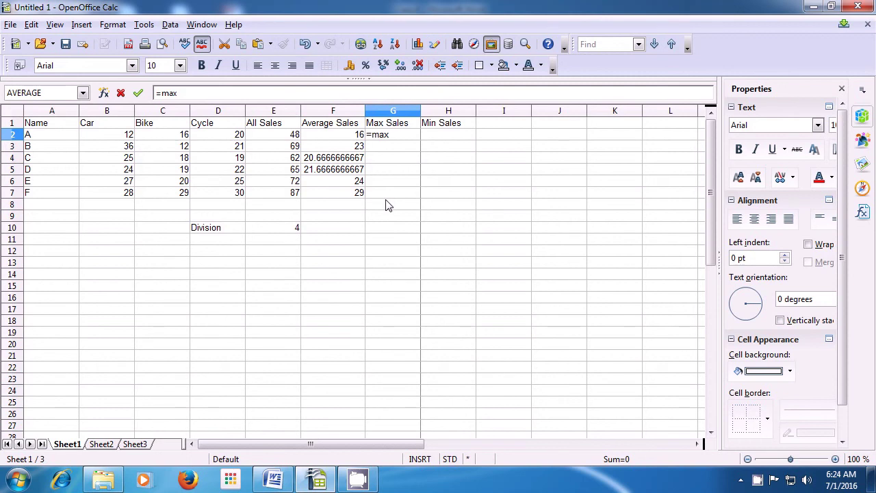
type("(")
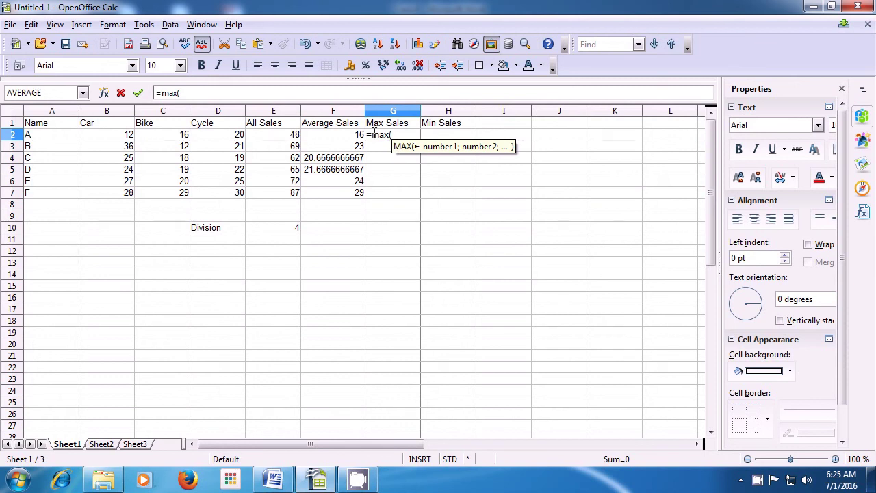
left_click(128, 138)
left_click_drag(128, 139, 204, 138)
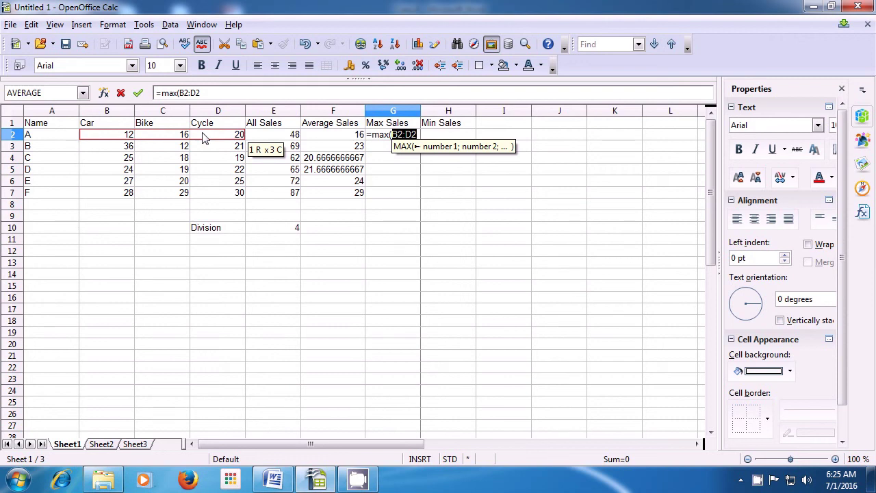
type(")")
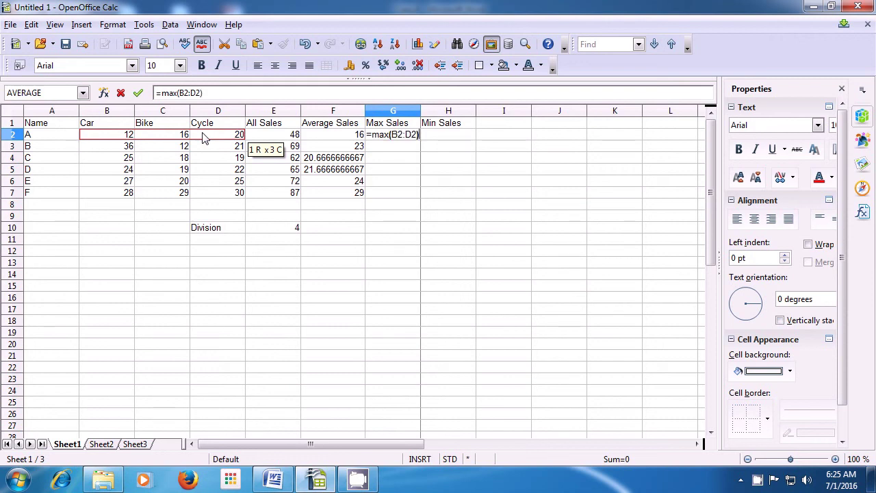
key("Return")
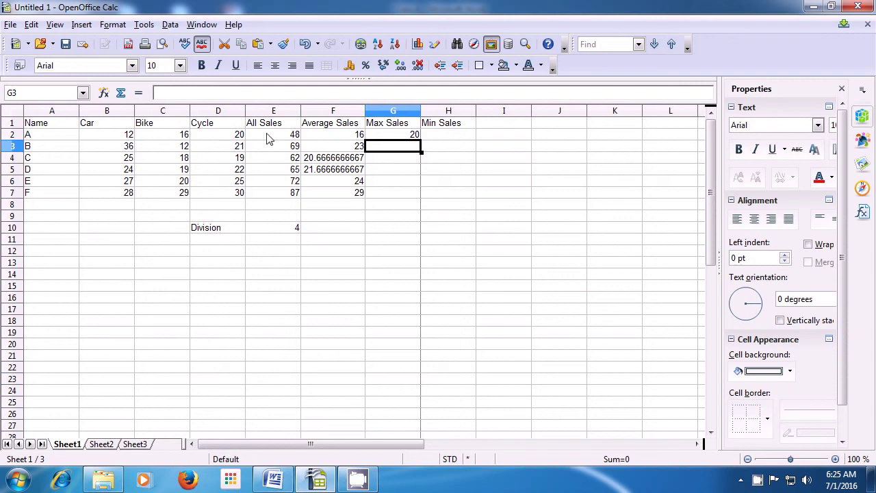
left_click(409, 137)
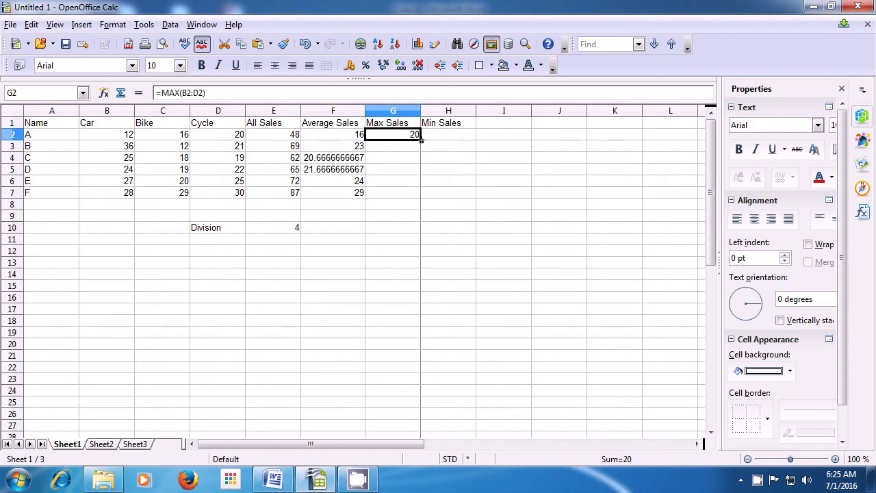
left_click_drag(421, 139, 420, 199)
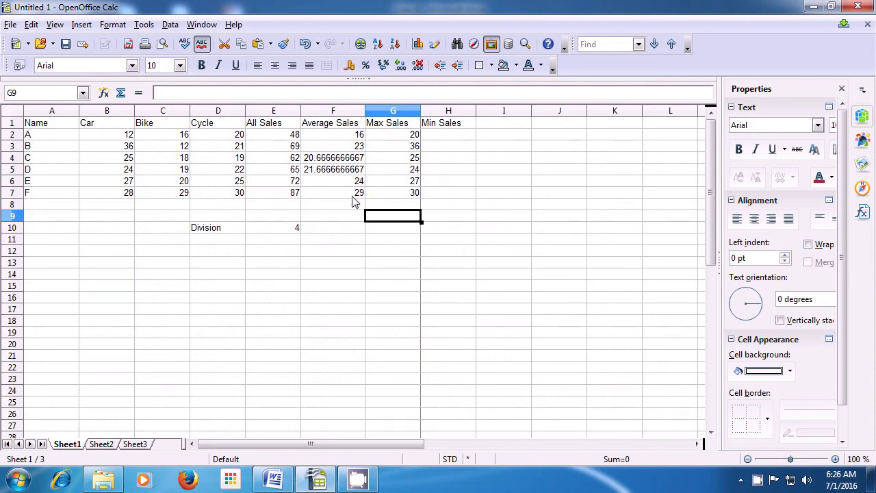
- Enter the formula =MIN(B2:D2) in cell H2 and copy it down the Min Sales column through cell H7
left_click(439, 137)
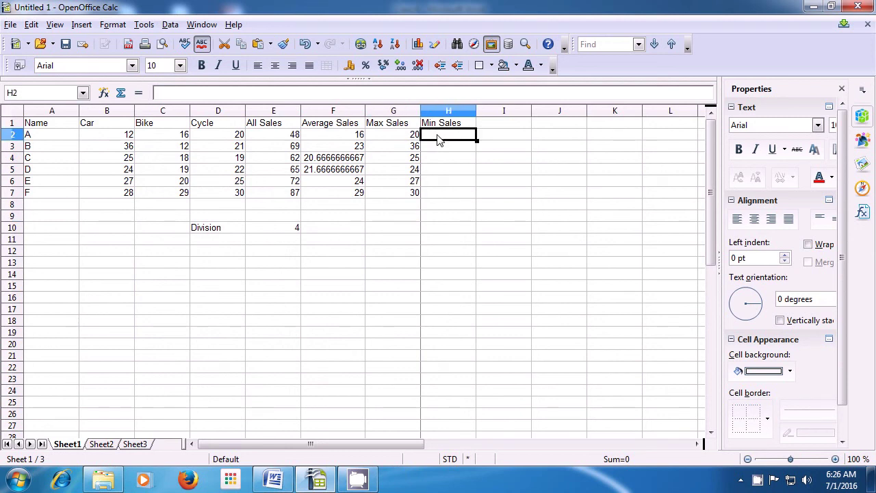
type("=")
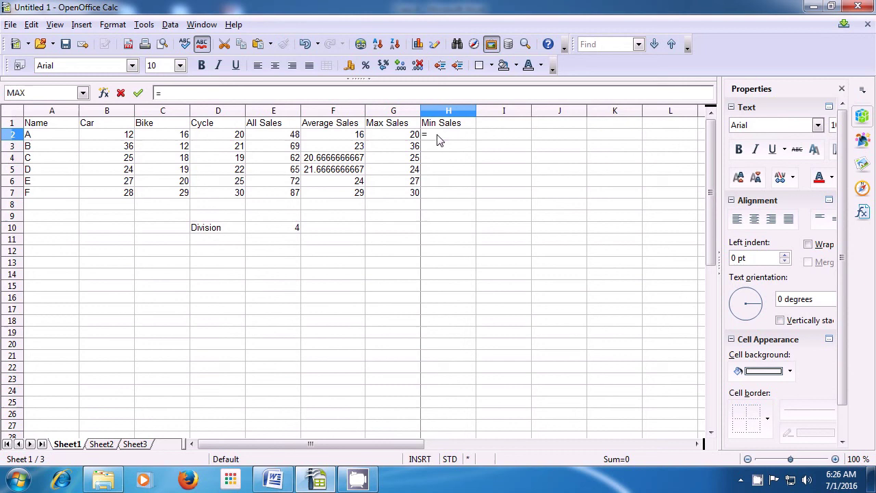
type("m")
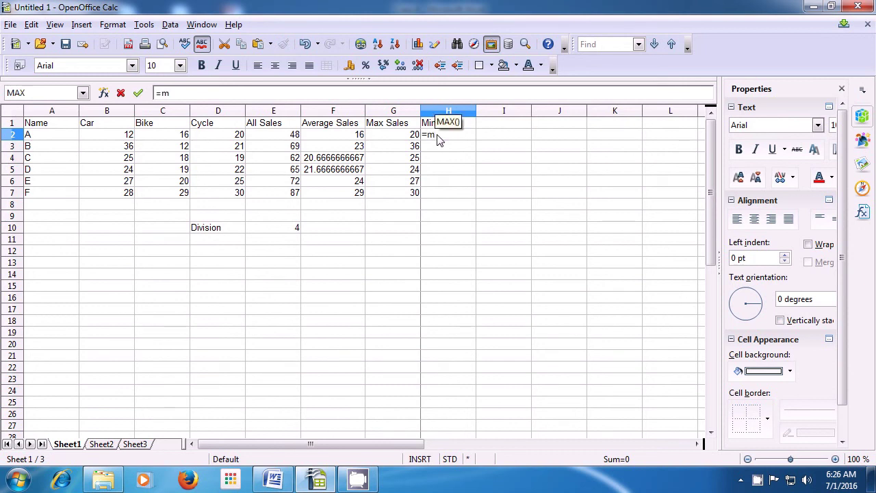
type("in")
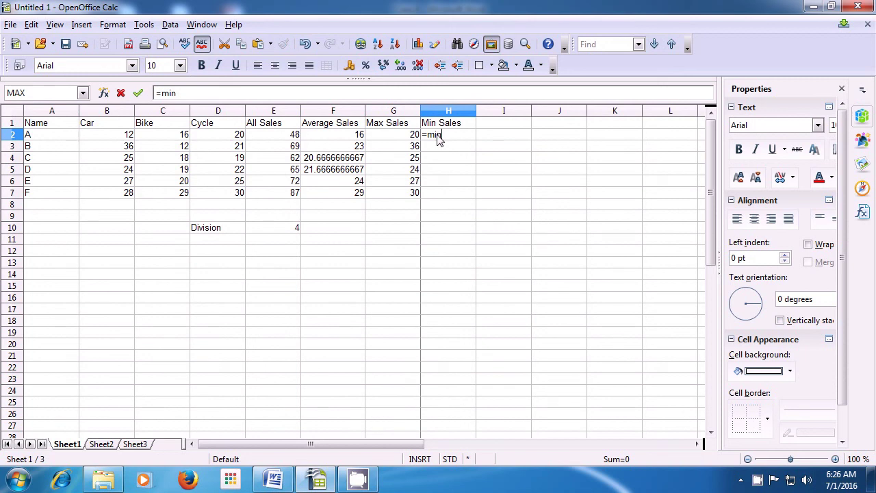
type("(")
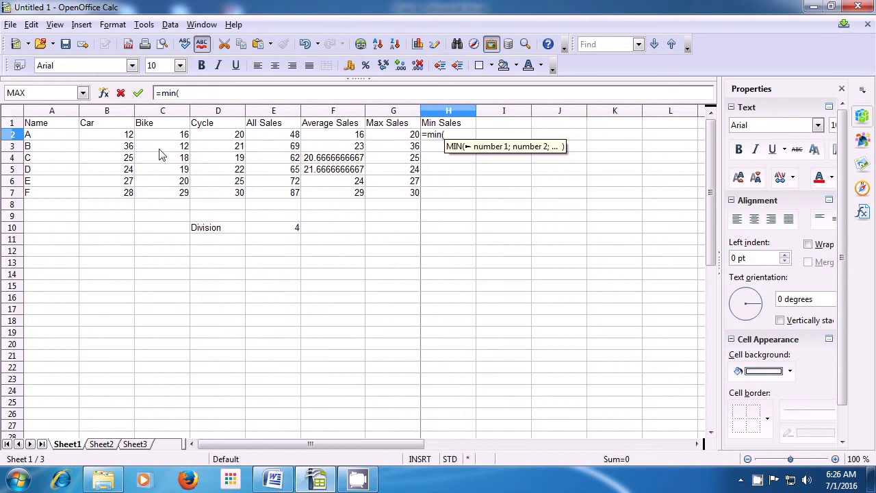
left_click(117, 137)
left_click_drag(116, 137, 209, 141)
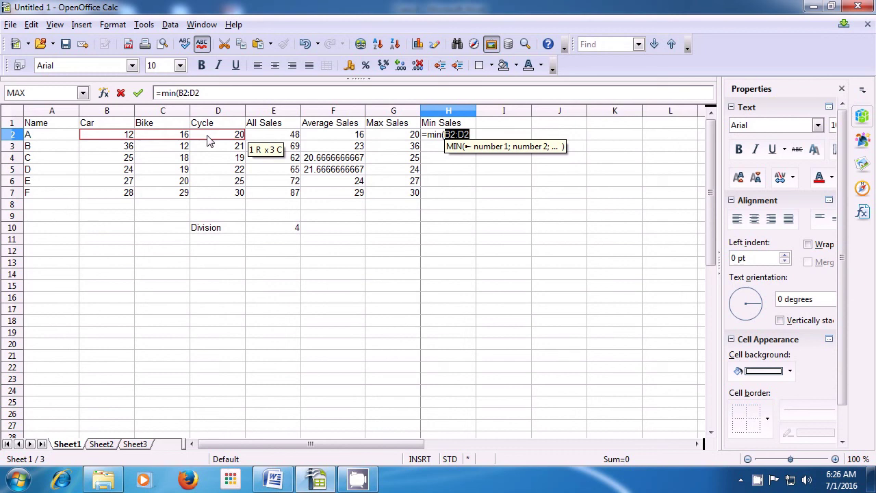
type(")")
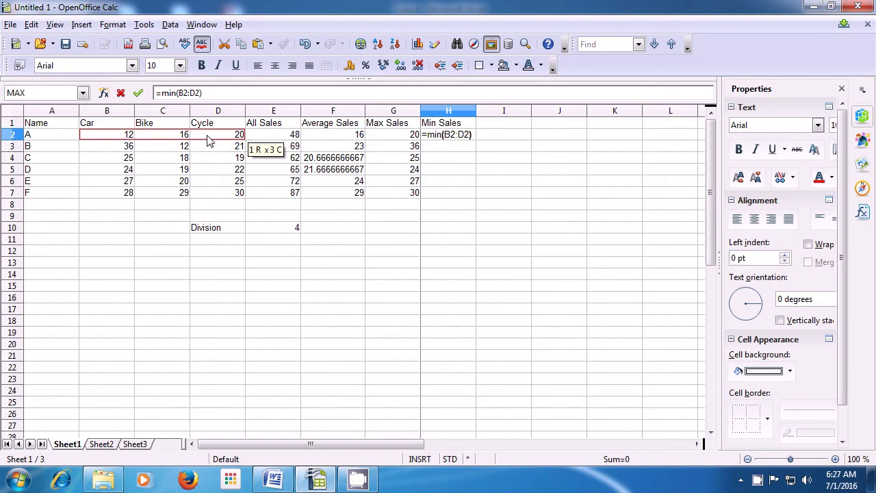
key("Return")
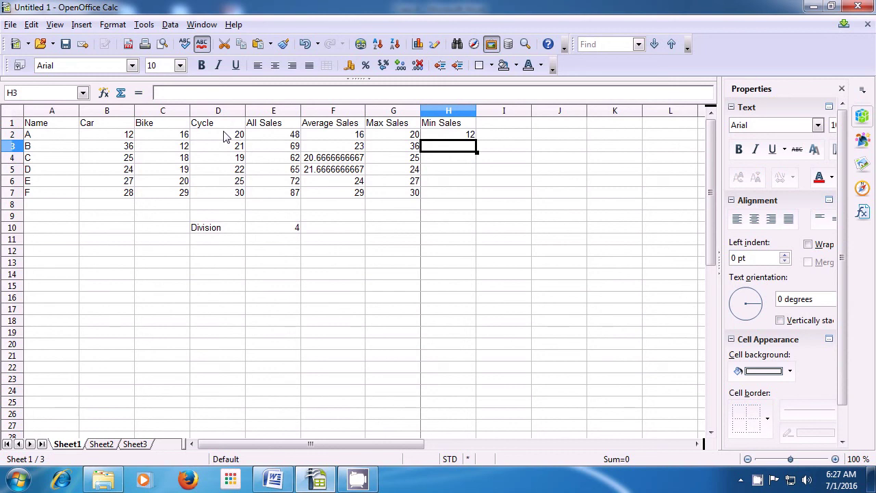
left_click(444, 137)
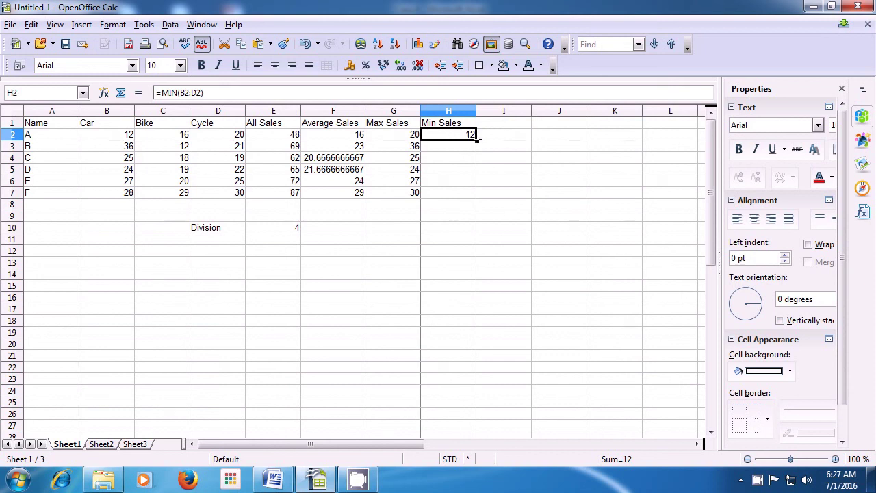
left_click_drag(479, 138, 467, 197)
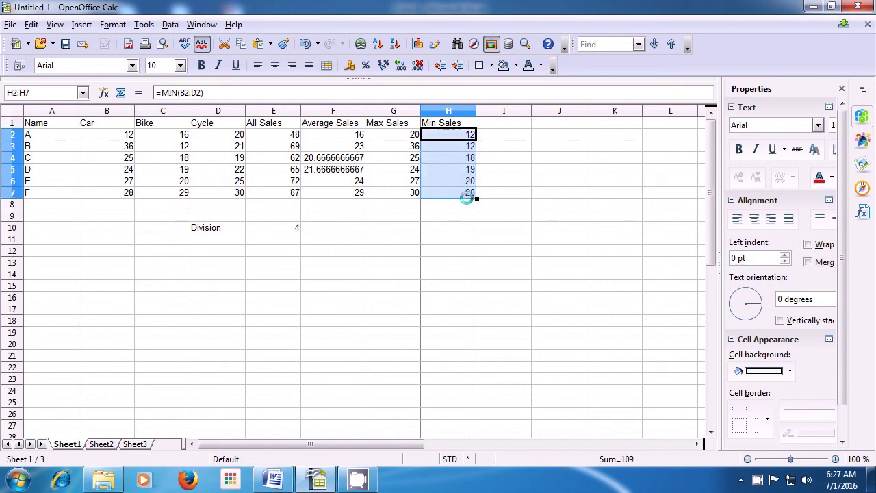